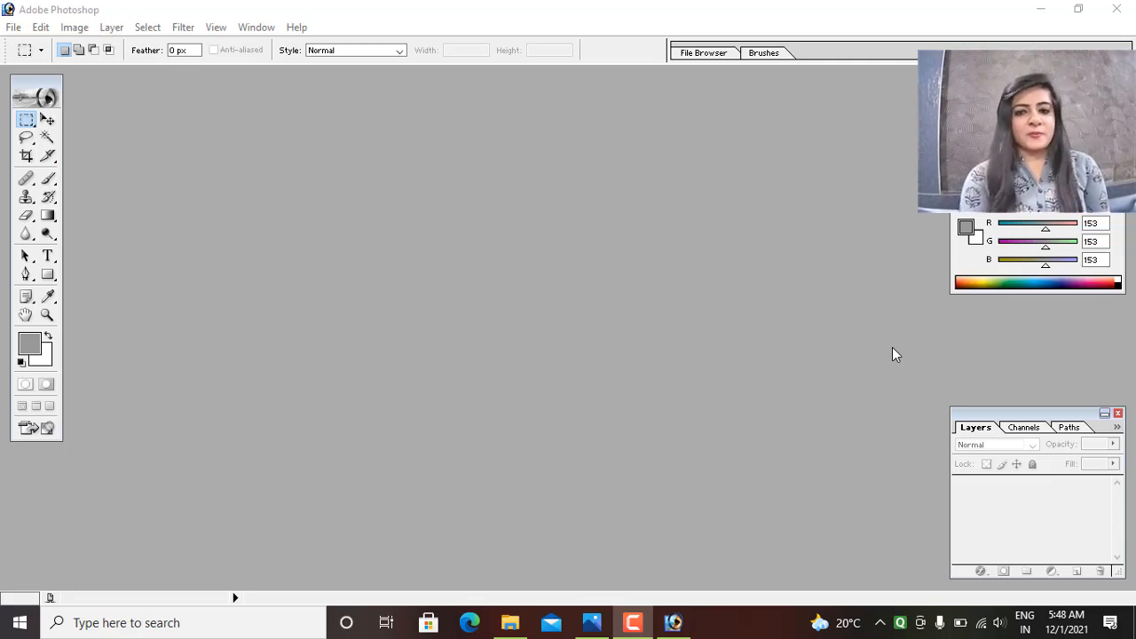
Open the file Image.png from the Desktop
click(427, 275)
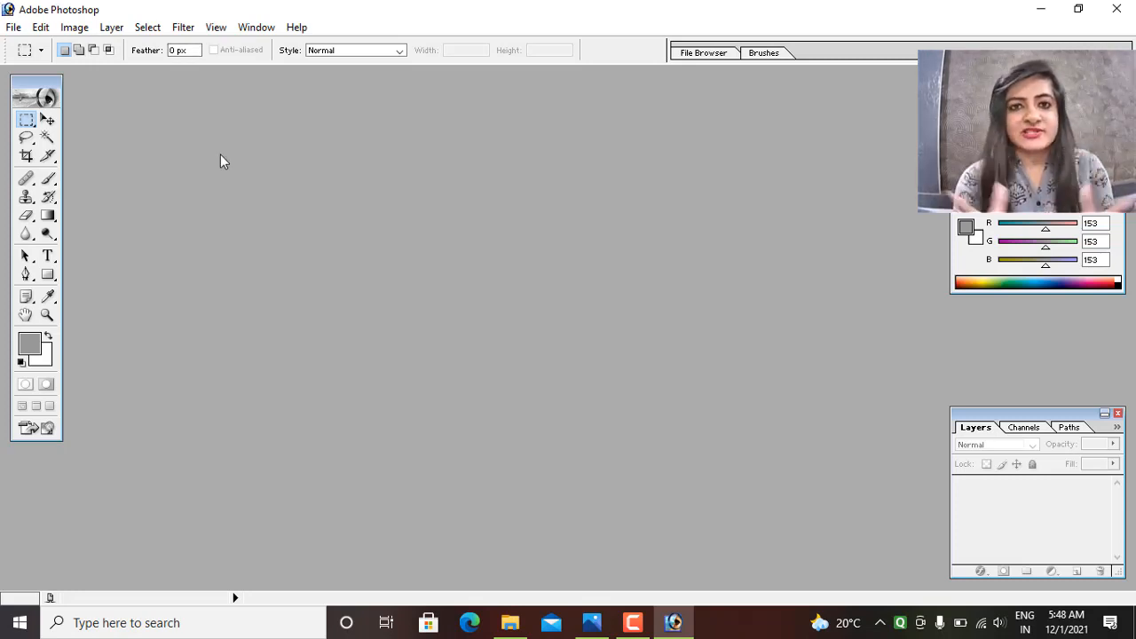
click(12, 28)
click(30, 67)
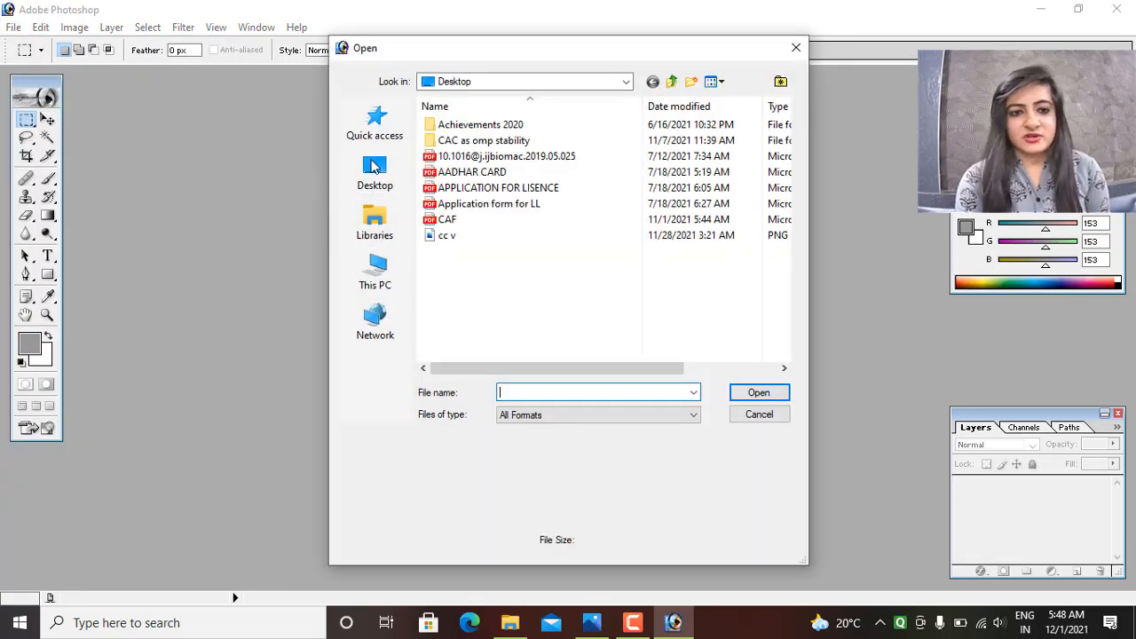
click(374, 168)
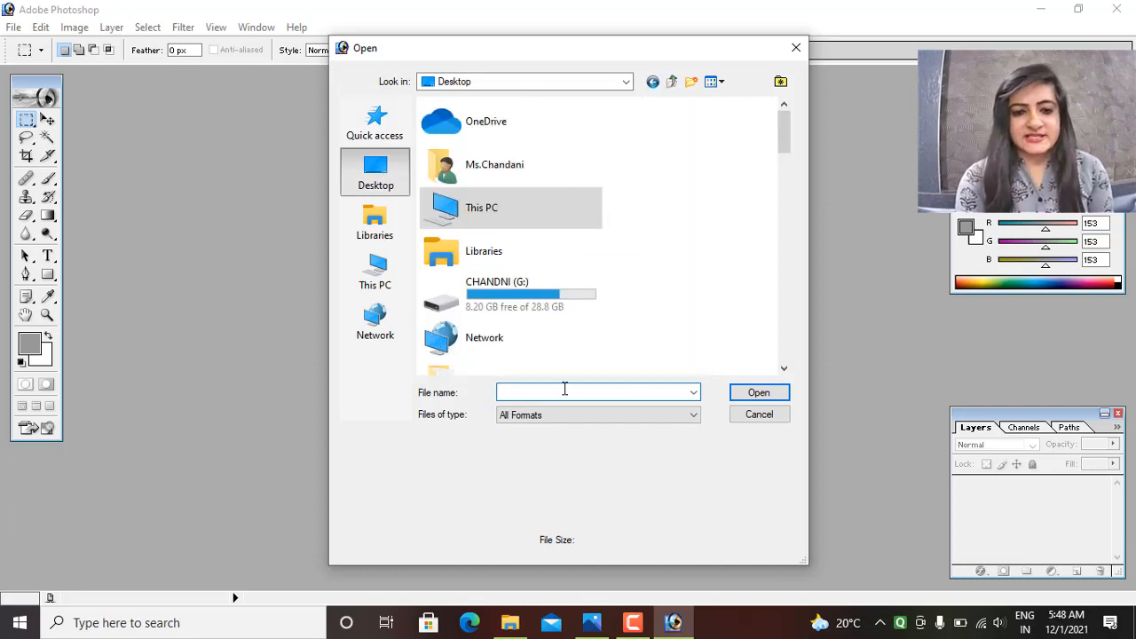
click(564, 389)
text(image)
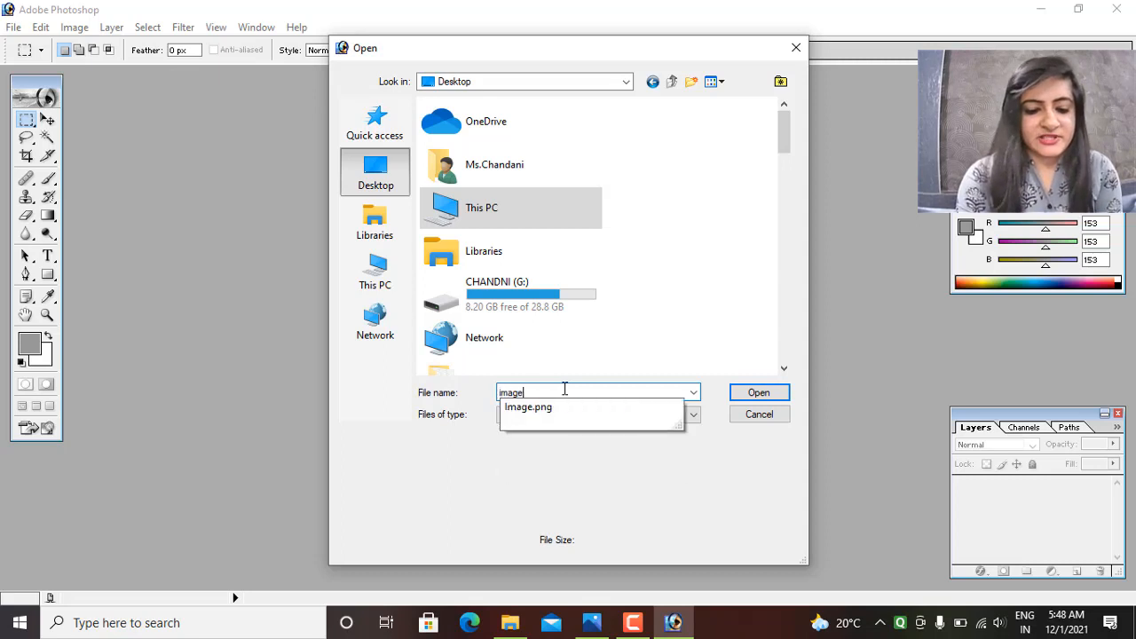
click(759, 393)
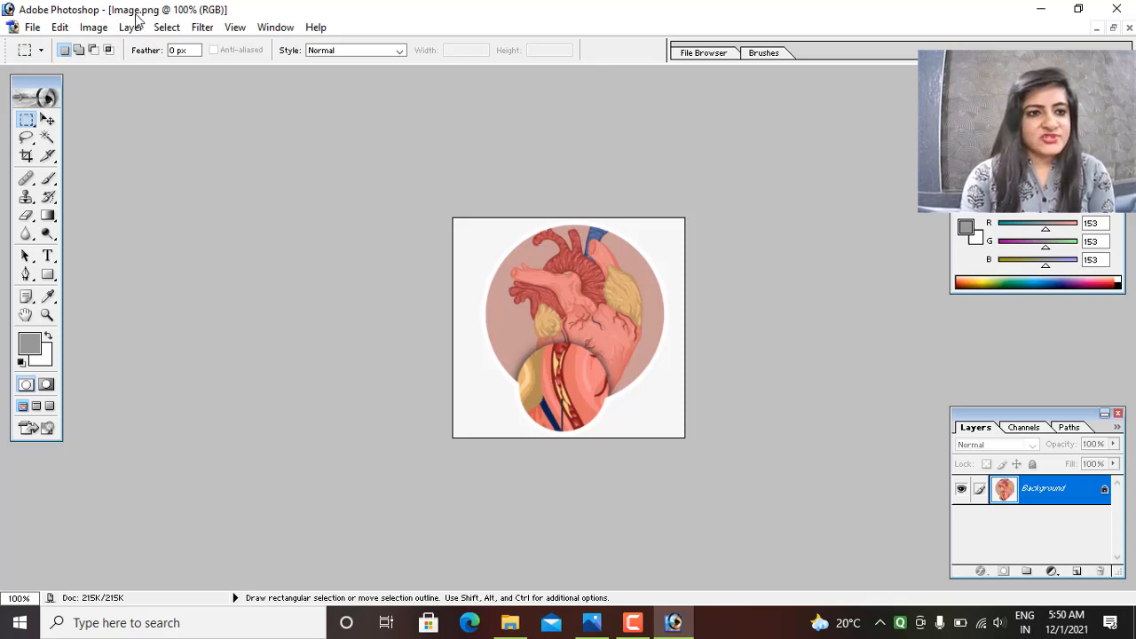
Resize the image by setting its resolution to 300 pixels/cm in the Image Size settings
click(95, 32)
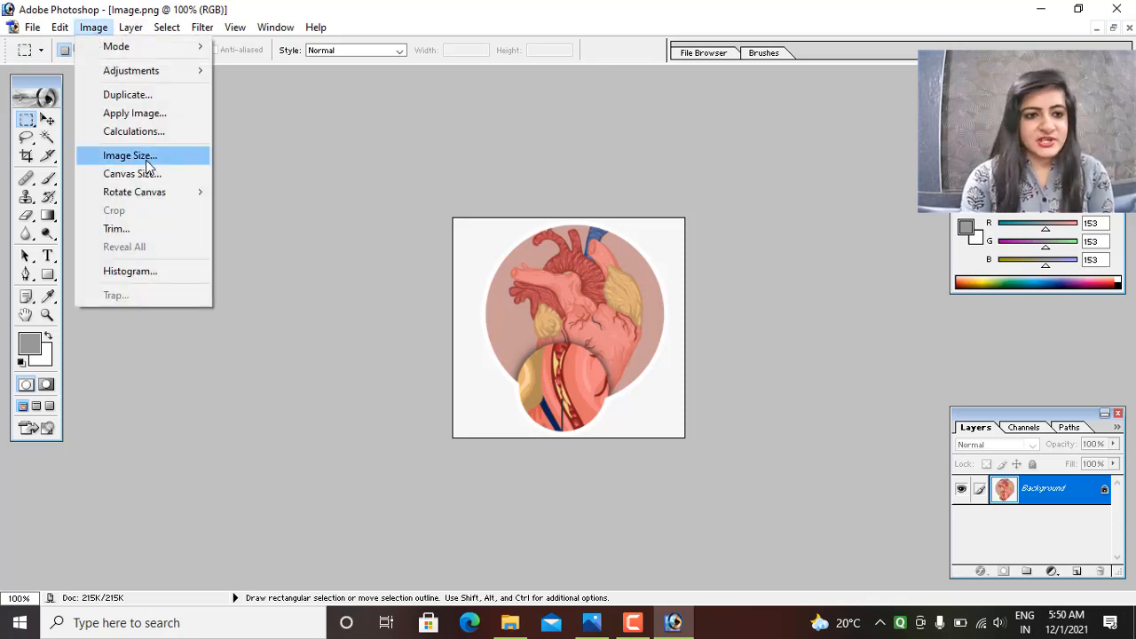
click(149, 165)
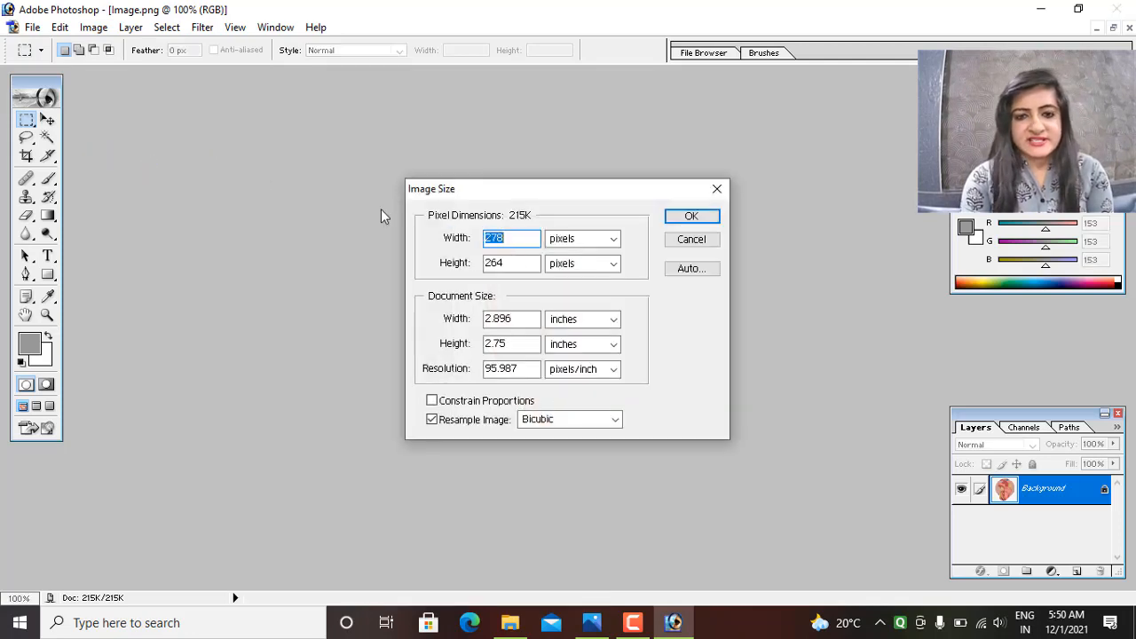
click(613, 370)
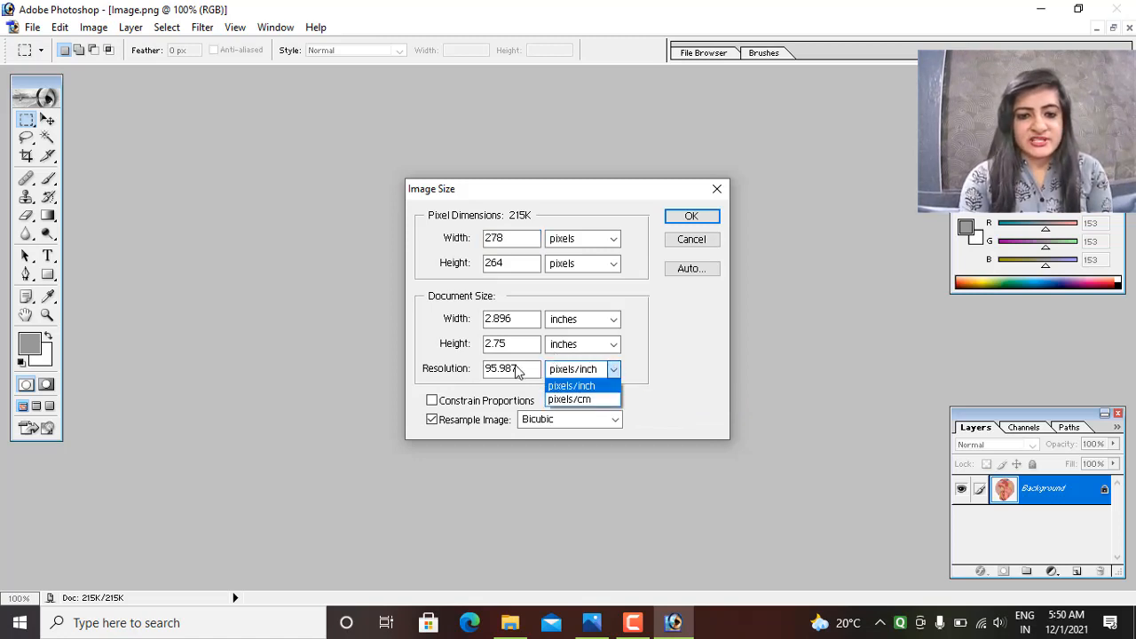
click(575, 400)
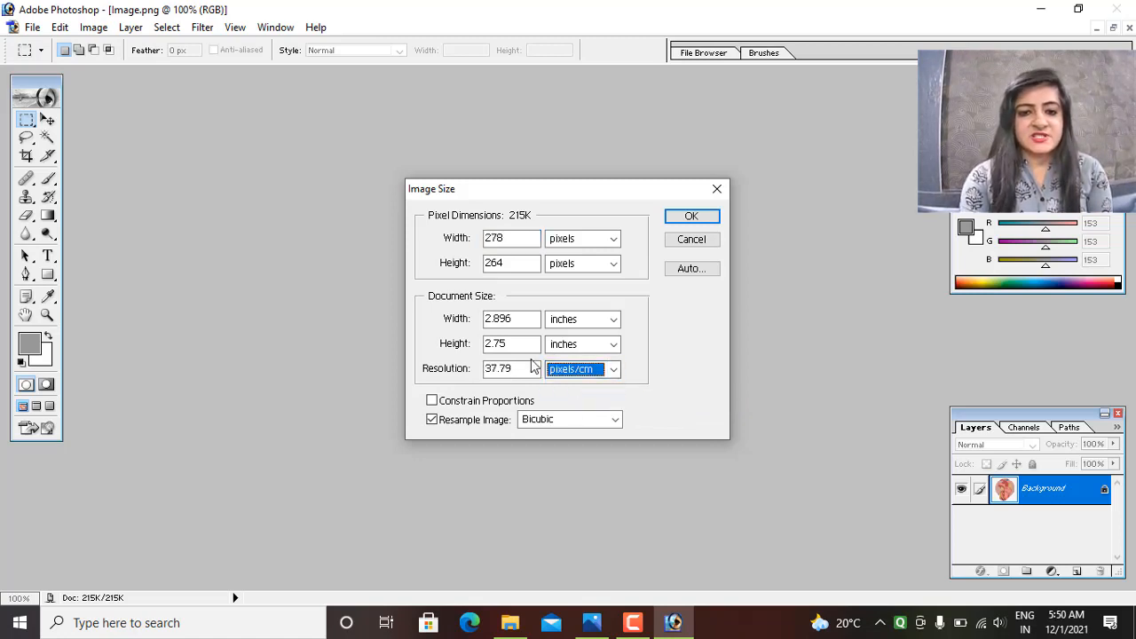
drag(525, 370, 488, 371)
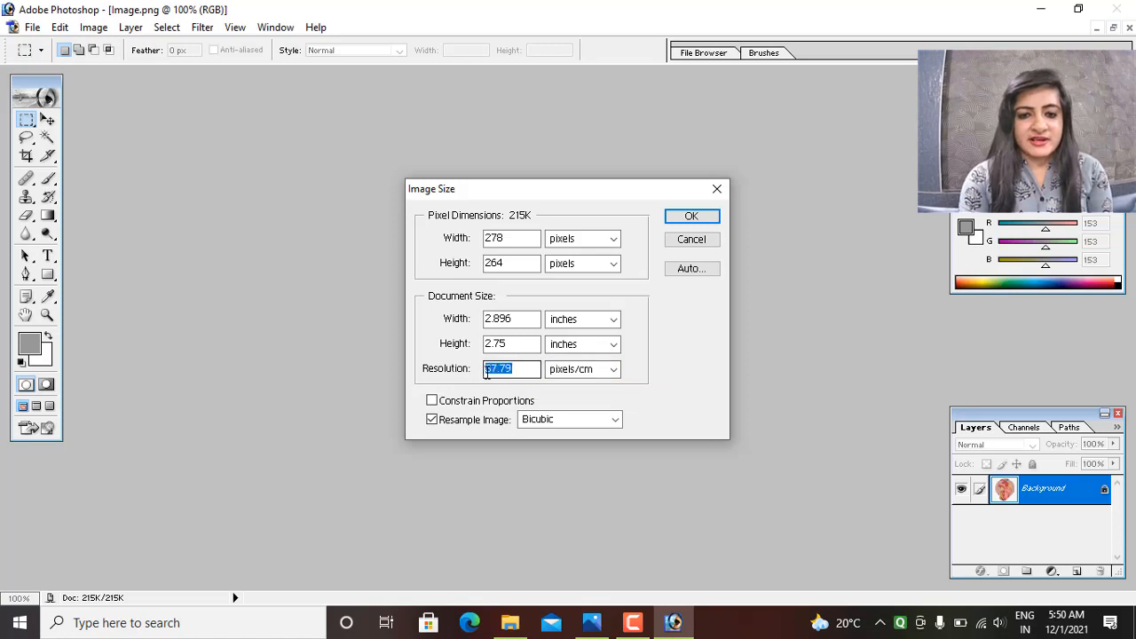
click(487, 372)
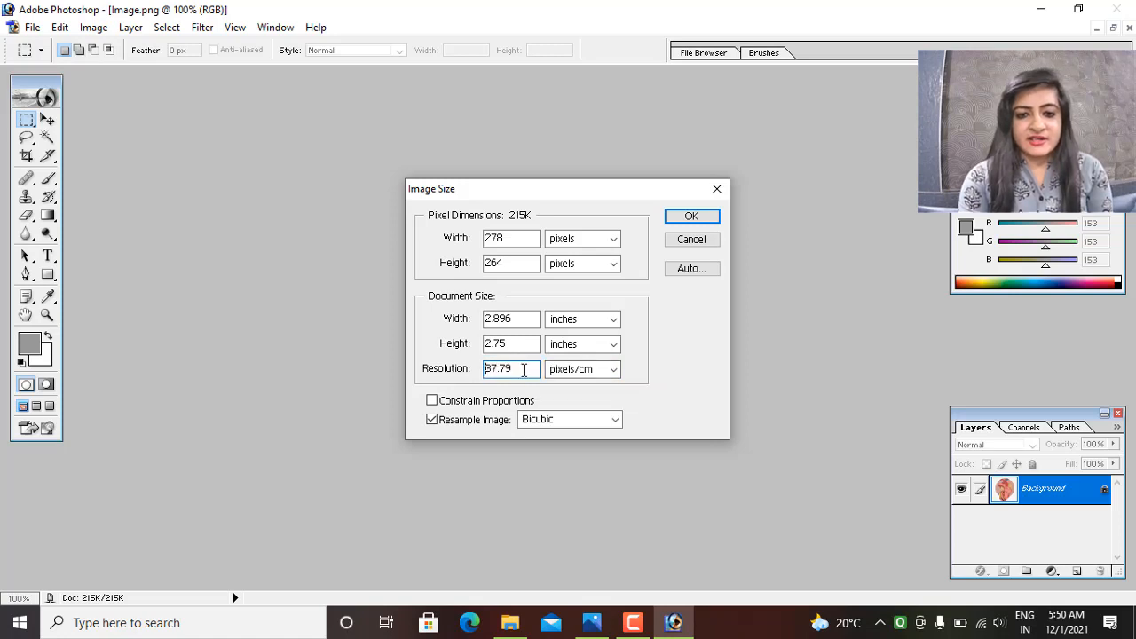
click(478, 364)
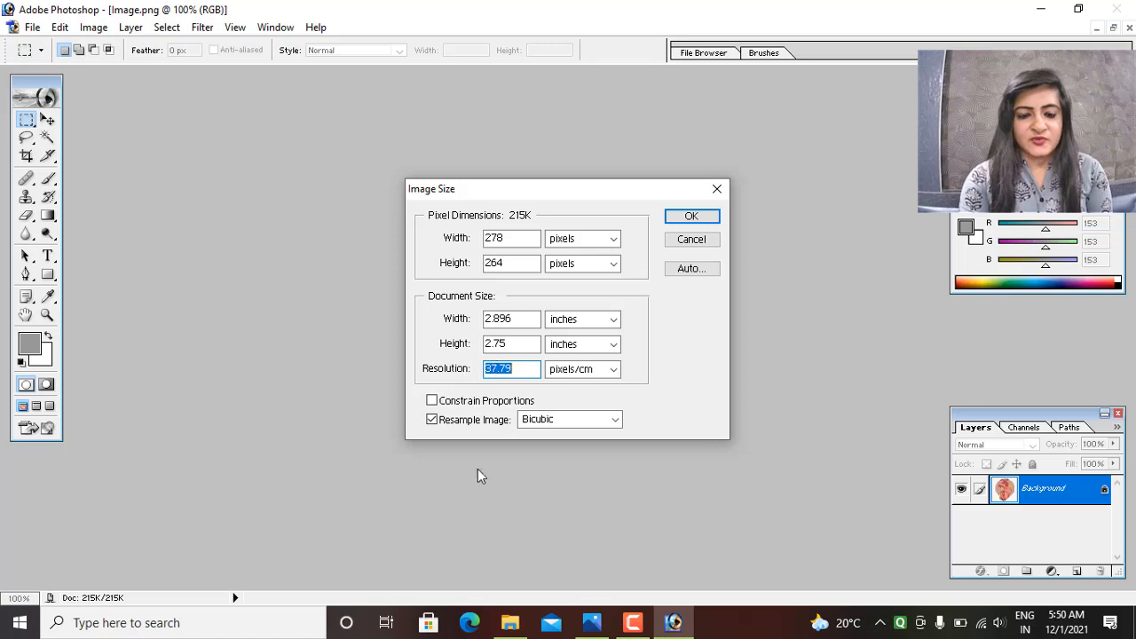
text(300)
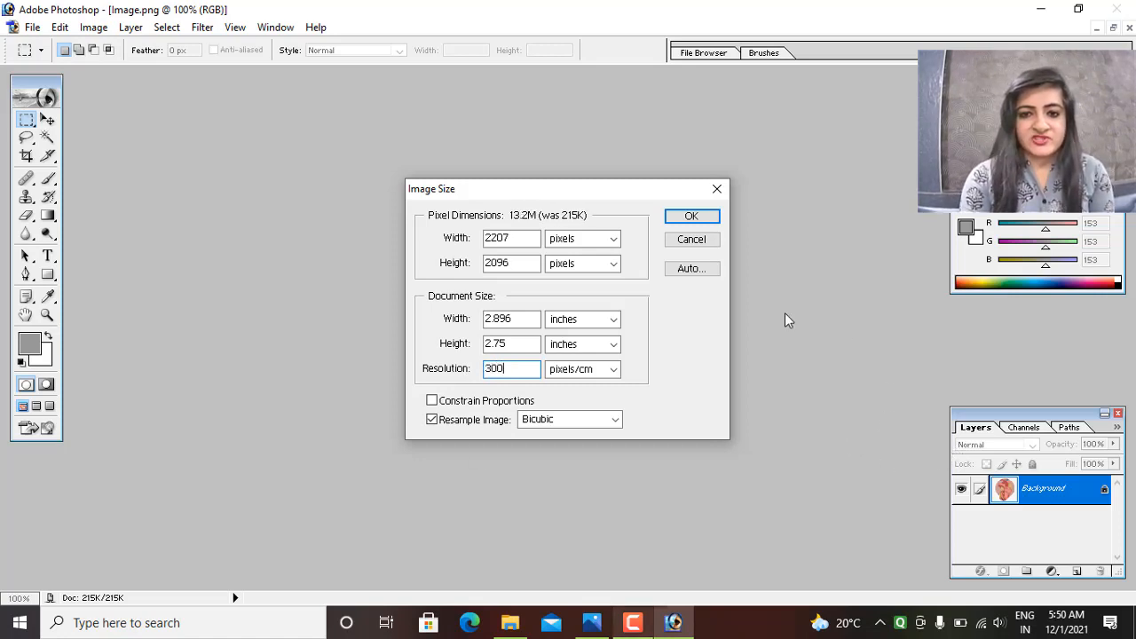
click(690, 218)
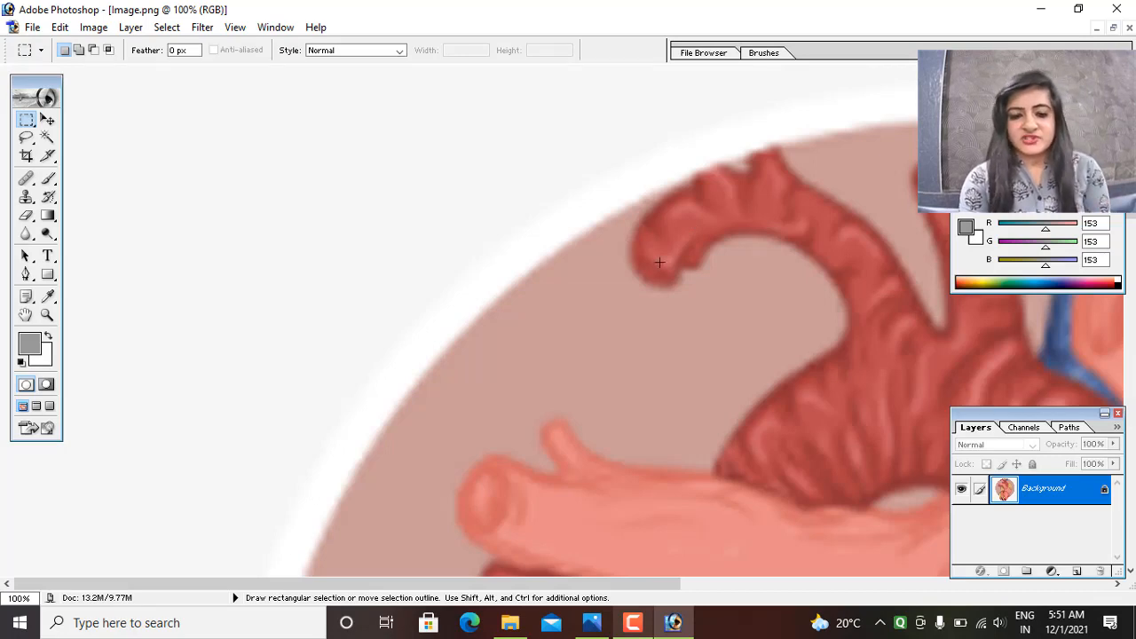
Duplicate the Background layer within Image.png under the name Background copy
key(ctrl+minus)
key(ctrl+minus)
key(ctrl+minus)
key(ctrl+minus)
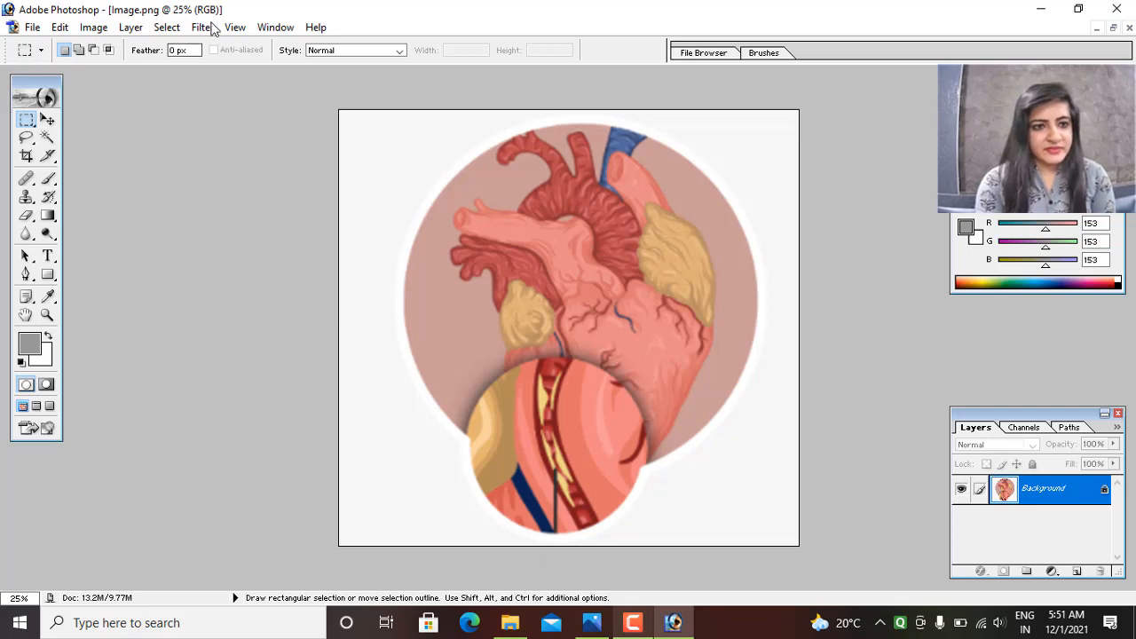
click(131, 29)
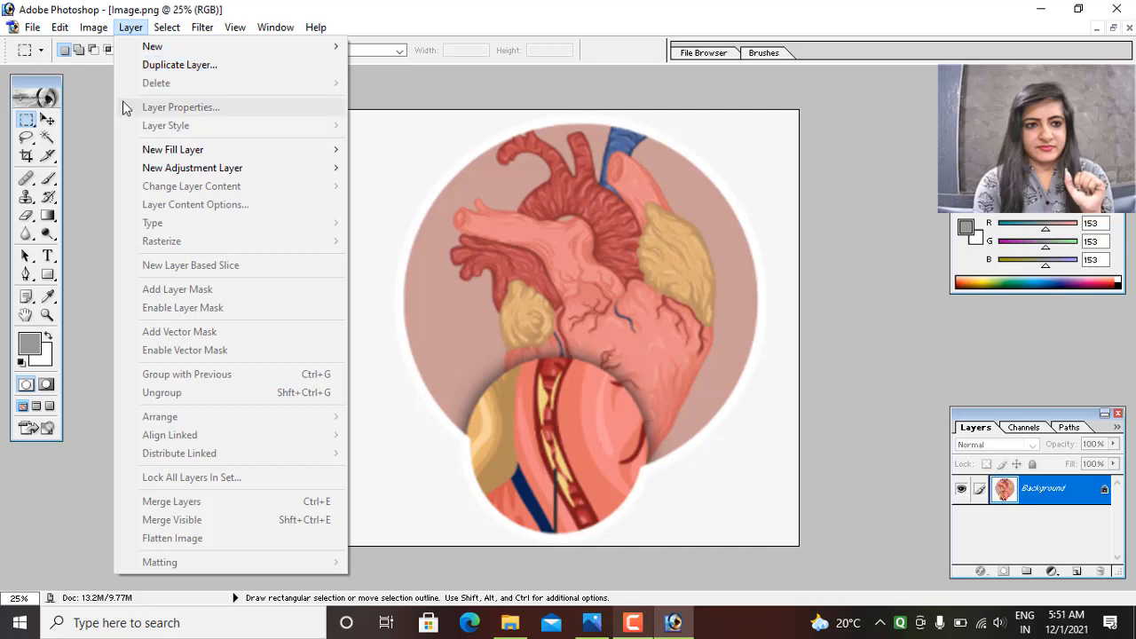
click(194, 67)
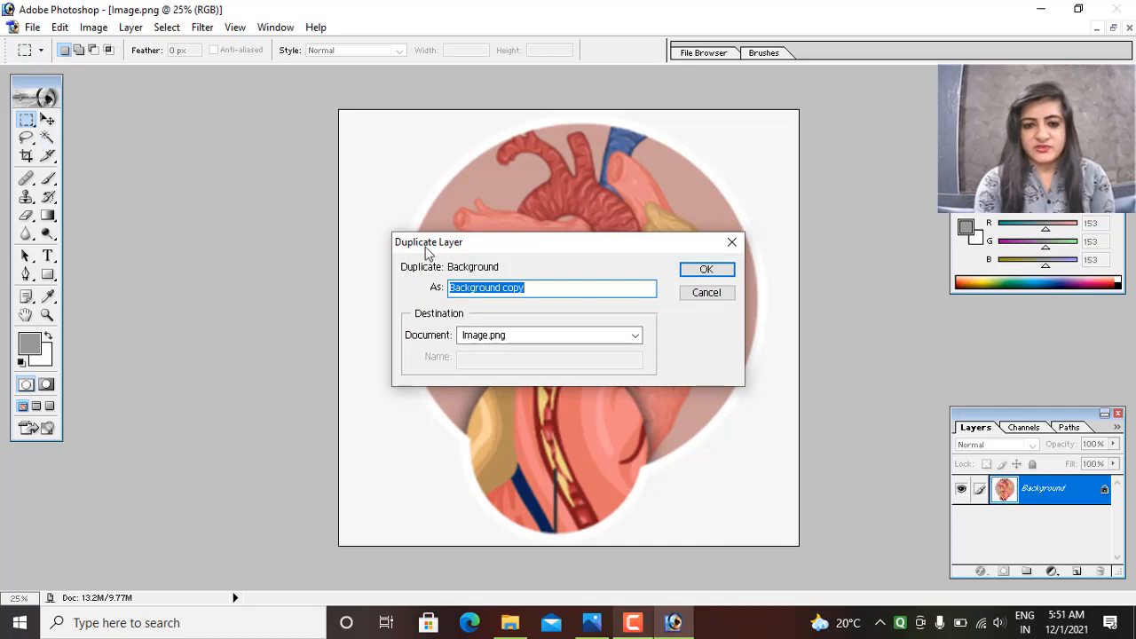
click(708, 274)
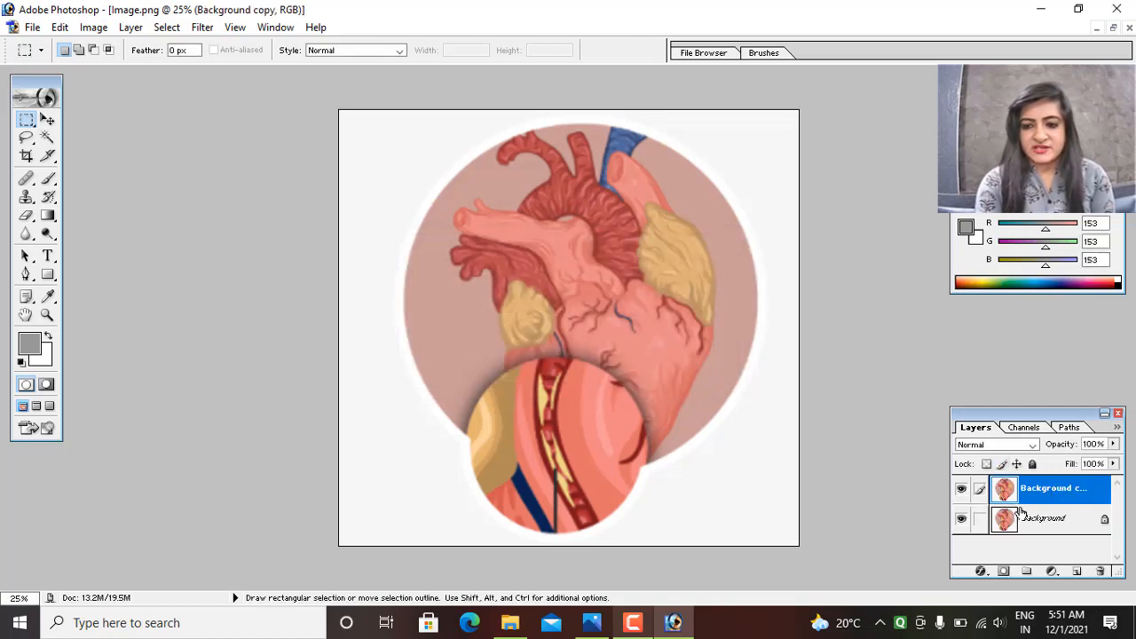
Start an Unsharp Mask on the duplicated layer with an amount of 500% and a radius of 12 pixels
click(203, 28)
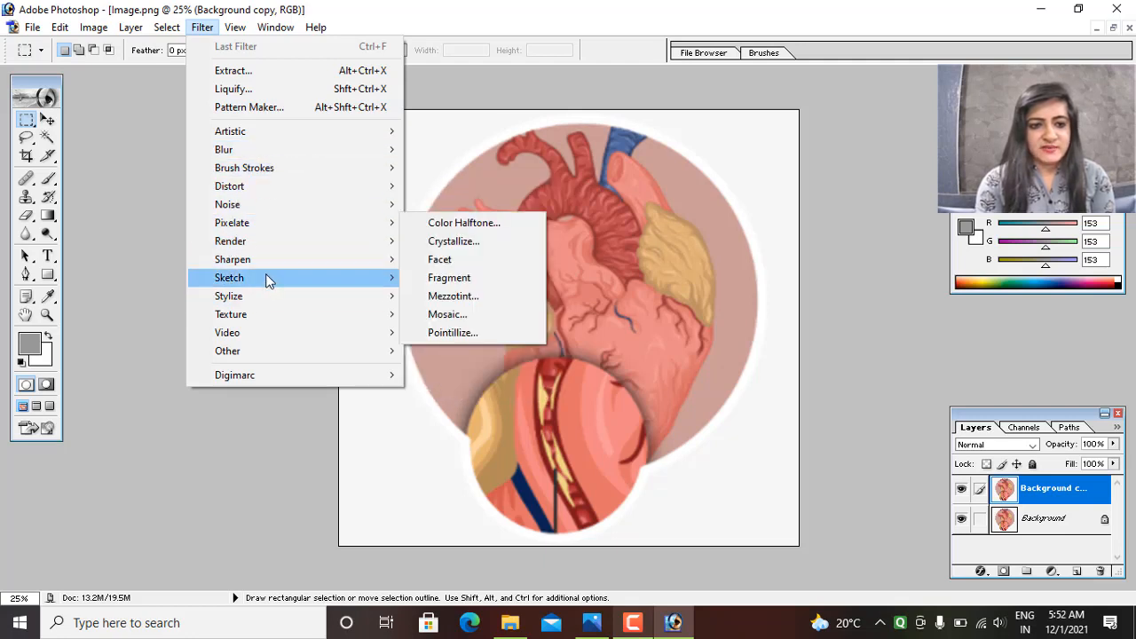
mouse_move(257, 259)
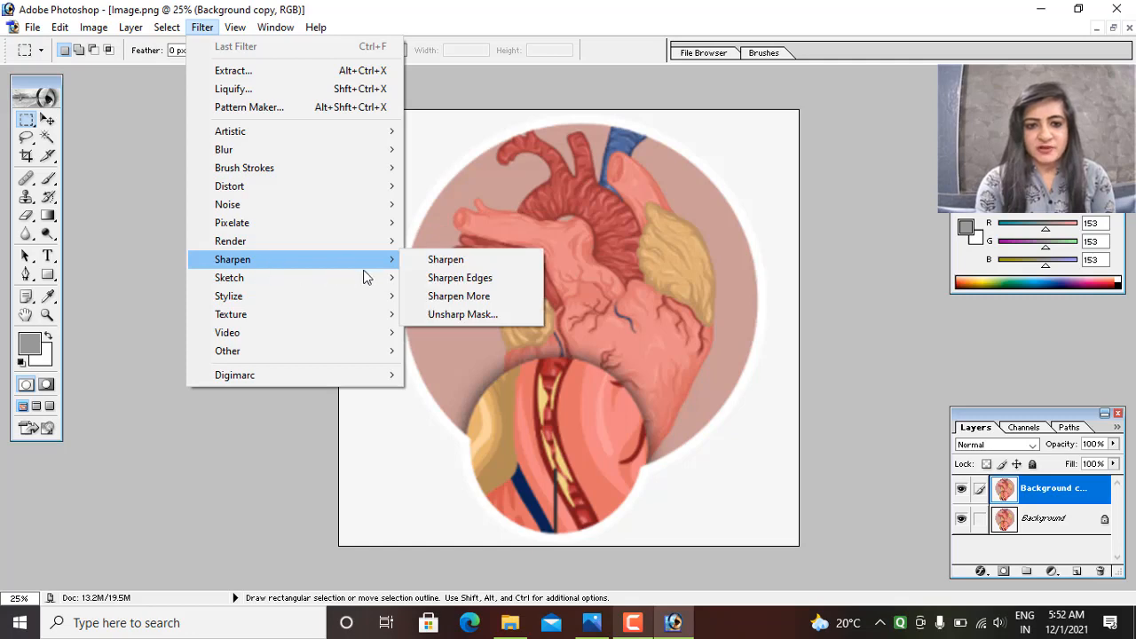
click(445, 316)
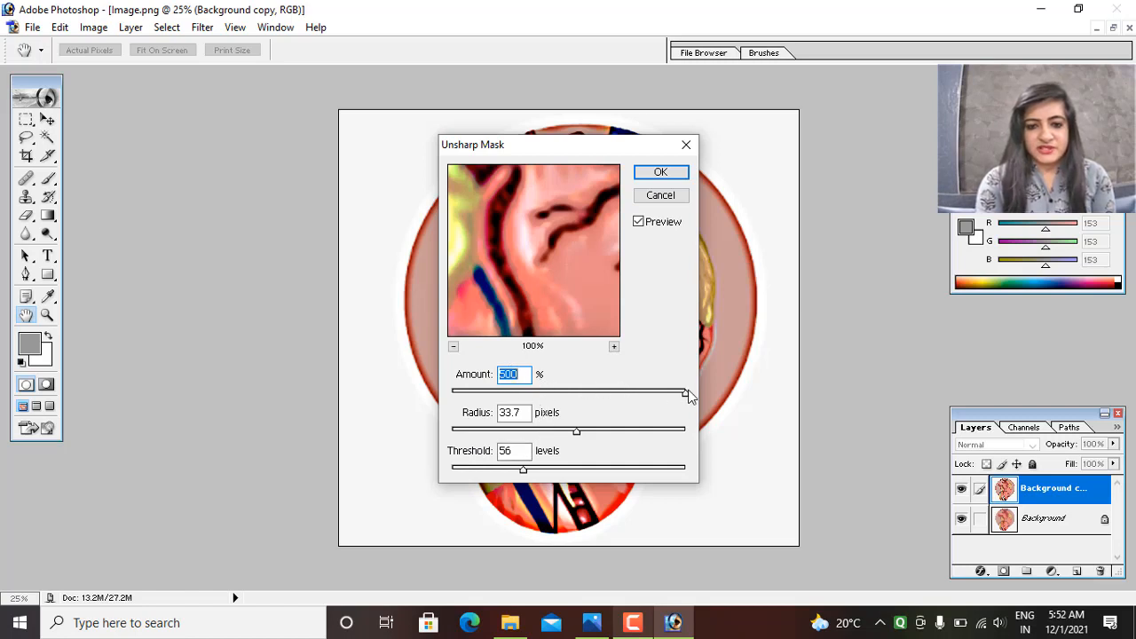
click(521, 413)
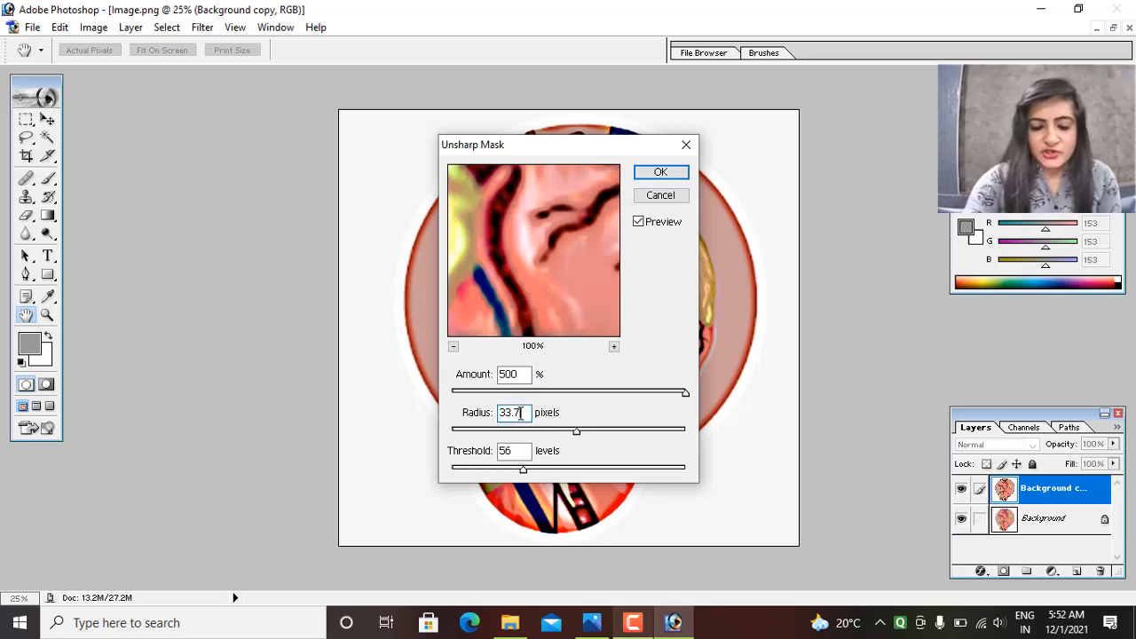
key(BackSpace)
key(BackSpace)
key(BackSpace)
key(BackSpace)
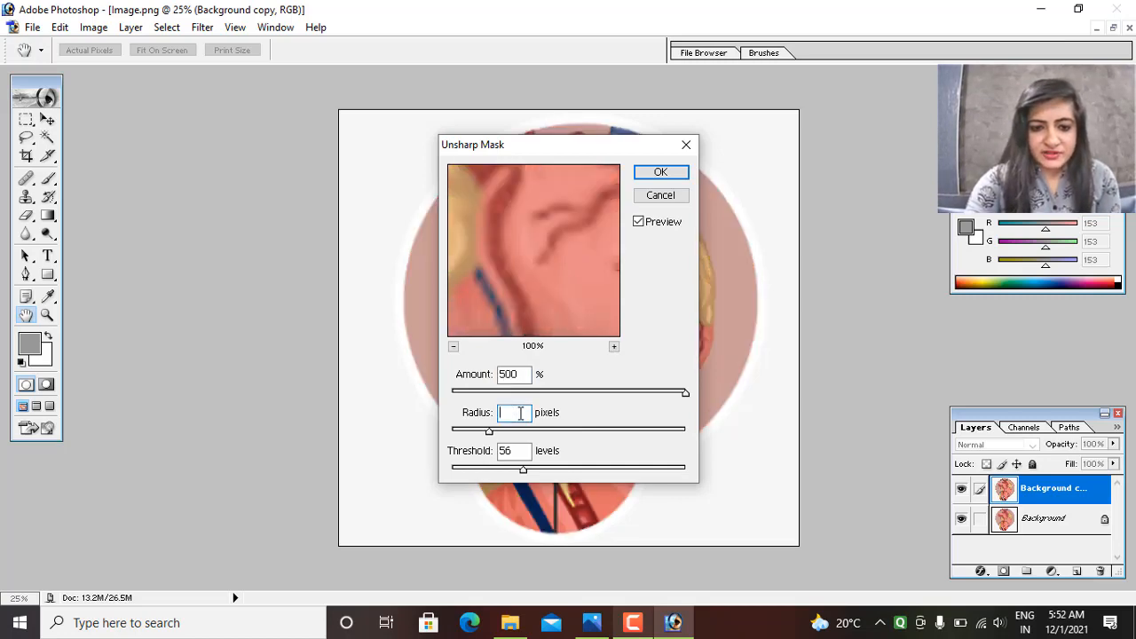
text(12)
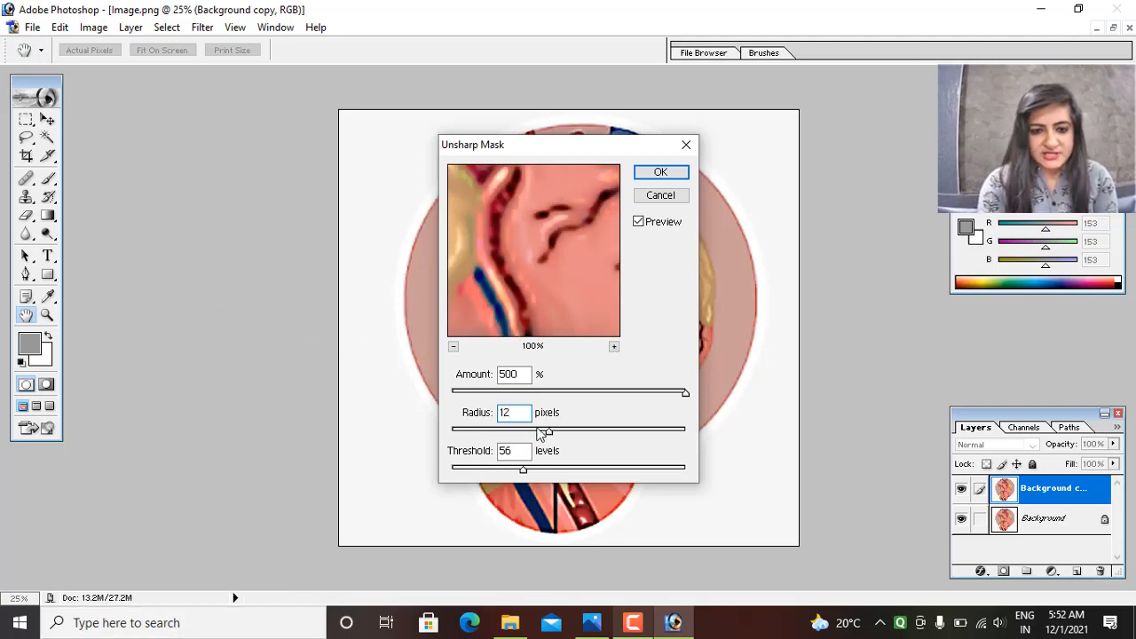
Try an Unsharp Mask radius of 3.2 pixels and return it to 12 pixels
click(491, 429)
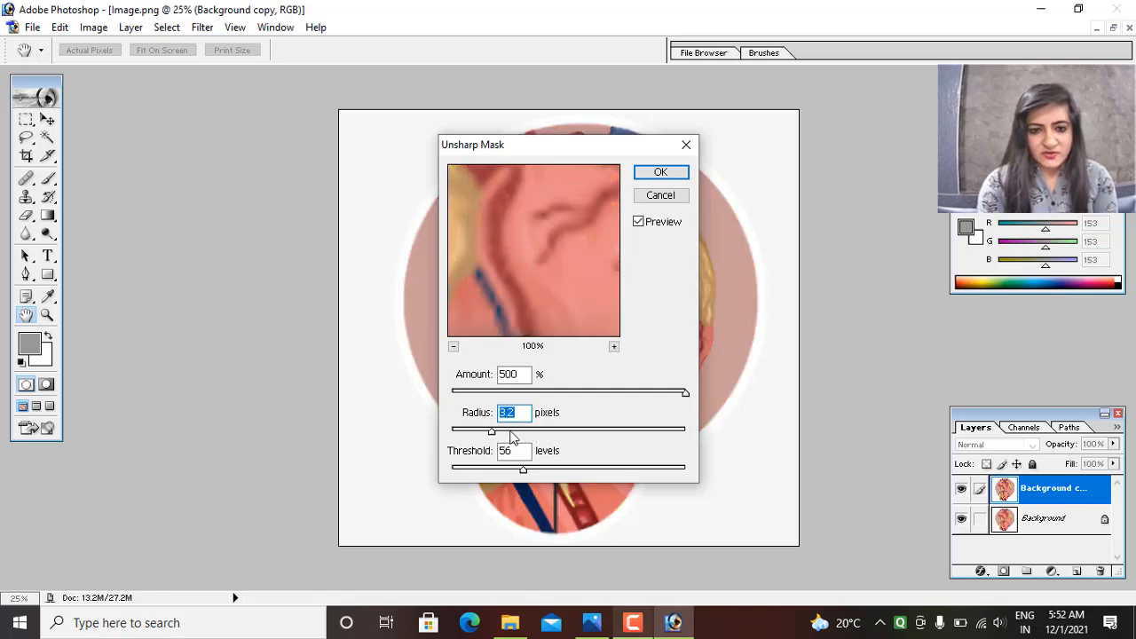
click(510, 430)
text(12)
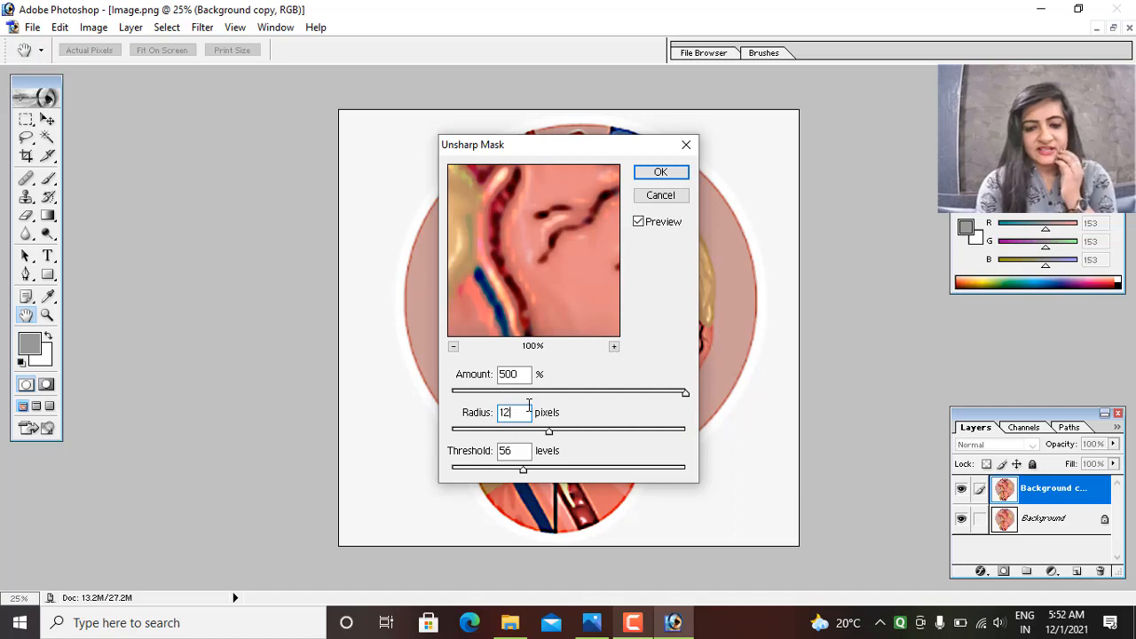
Set the Unsharp Mask threshold to 50 levels and apply the filter
double_click(518, 451)
text(5)
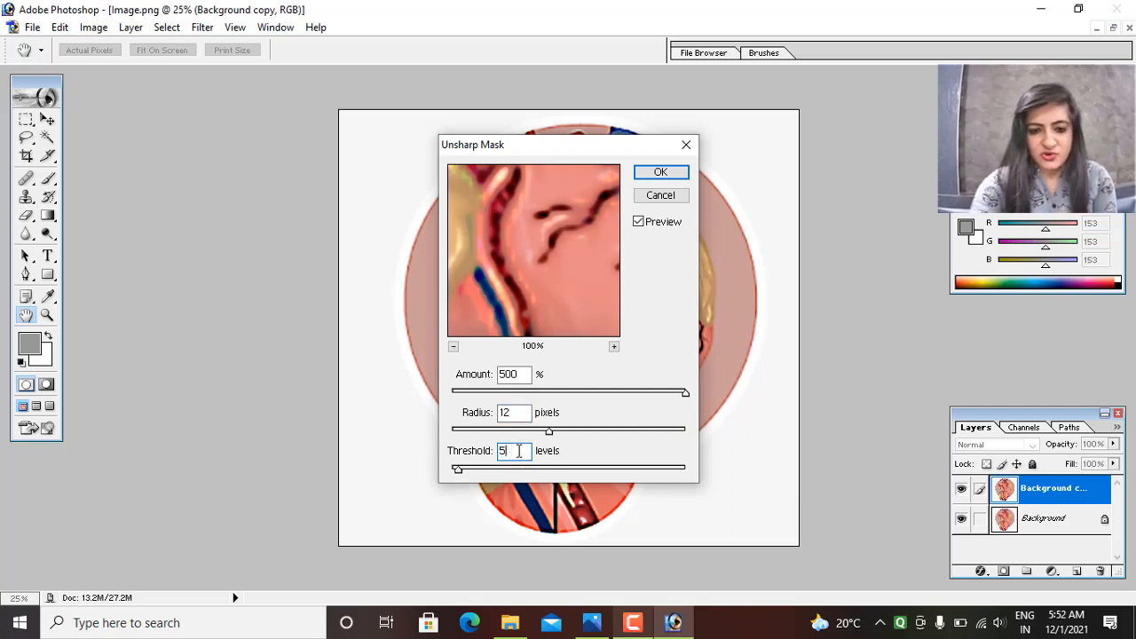
text(0)
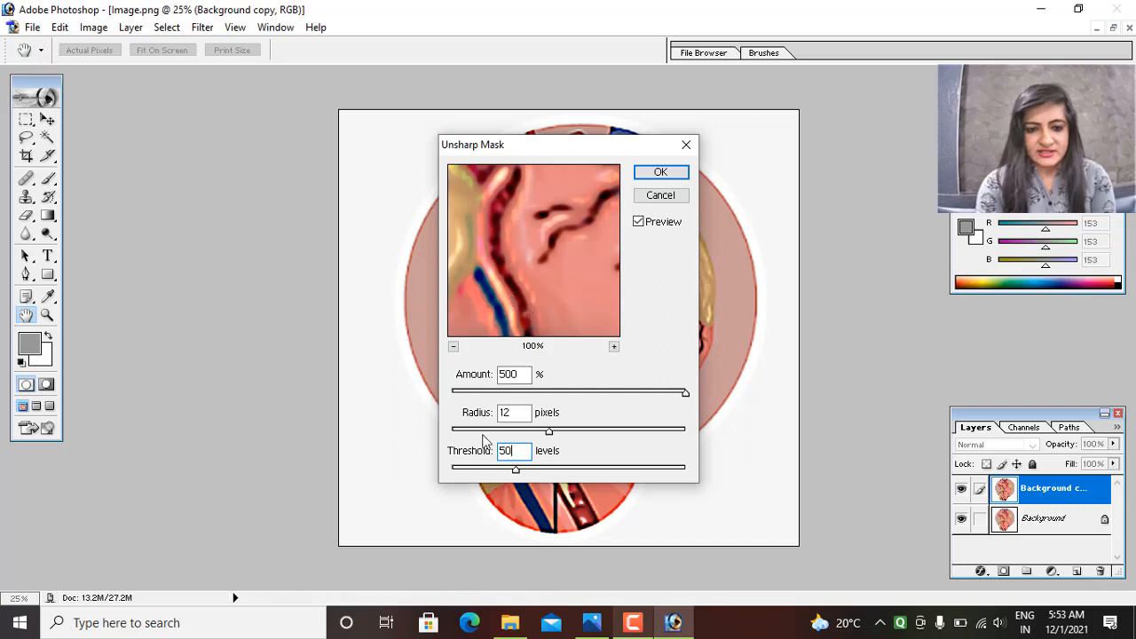
click(522, 411)
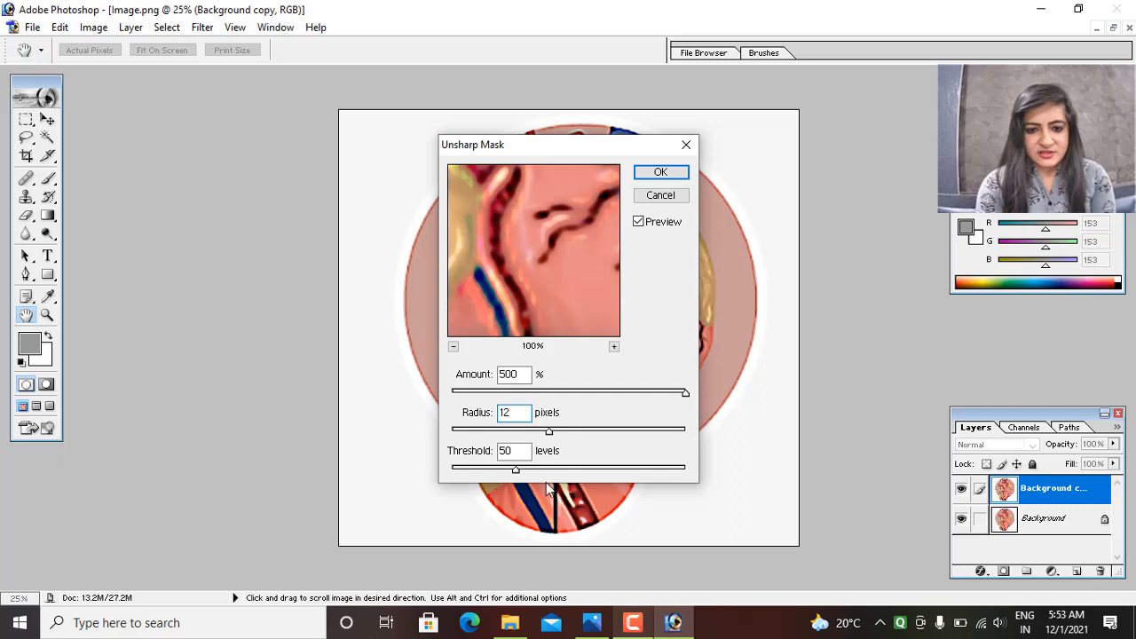
key(Tab)
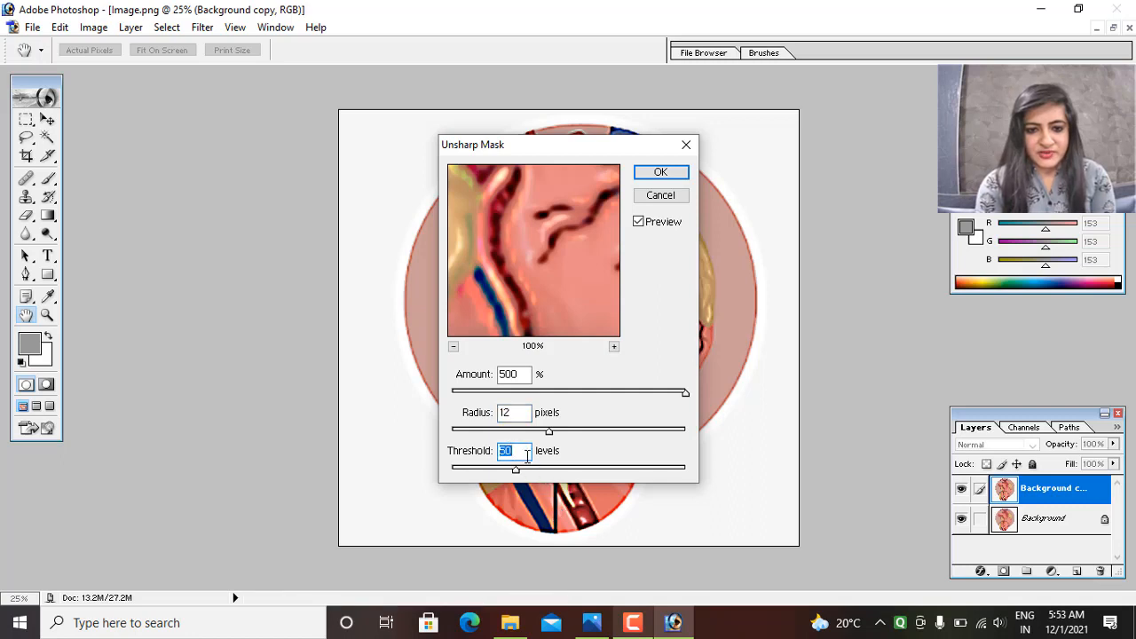
text(50)
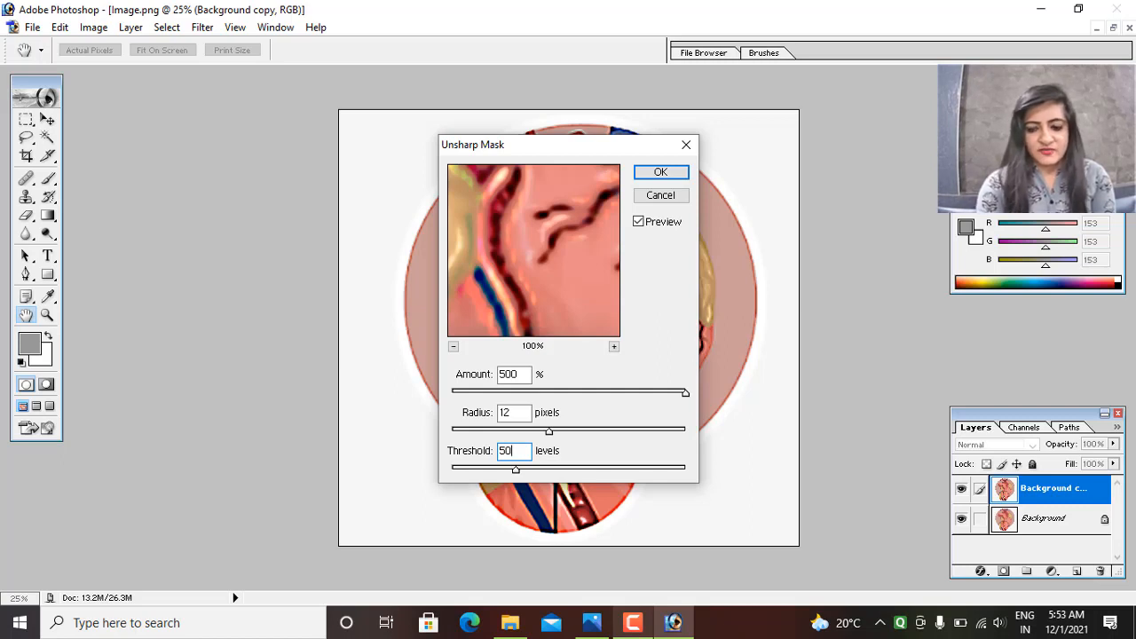
key(BackSpace)
text(5)
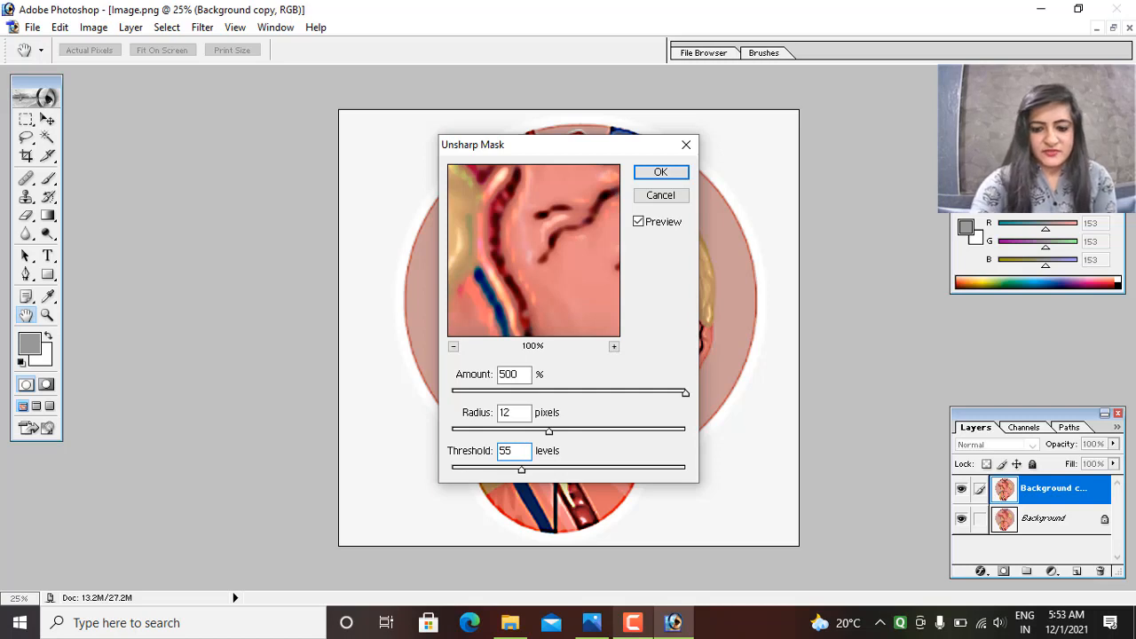
key(BackSpace)
text(0)
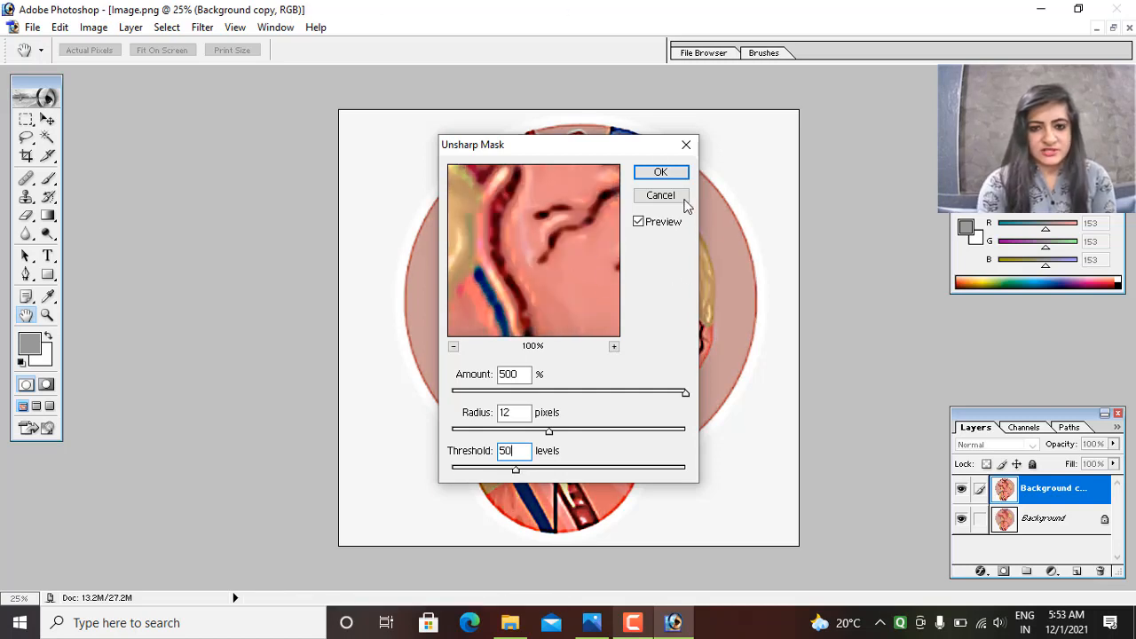
click(660, 174)
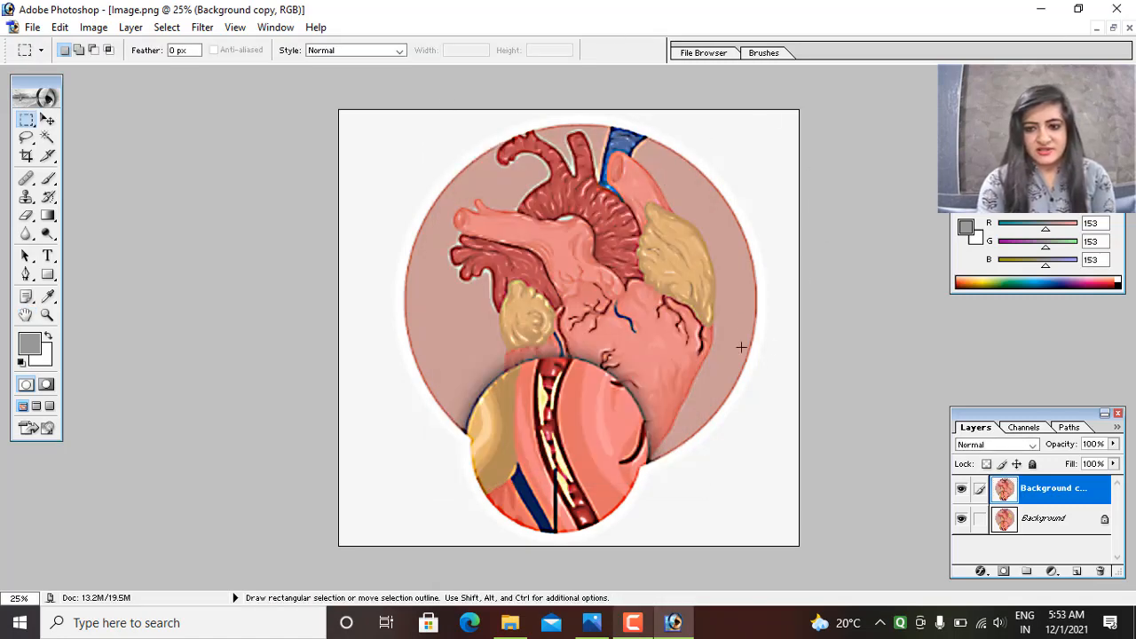
Try the Linear Light, Hard Light and Soft Light blend modes on the Background copy layer
click(999, 446)
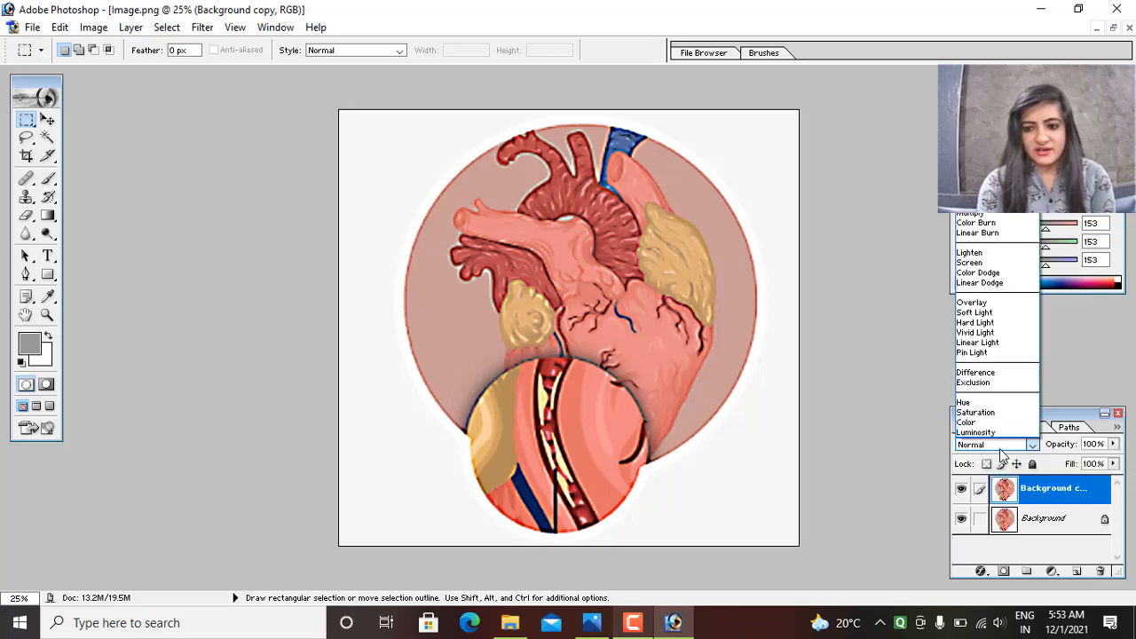
click(985, 343)
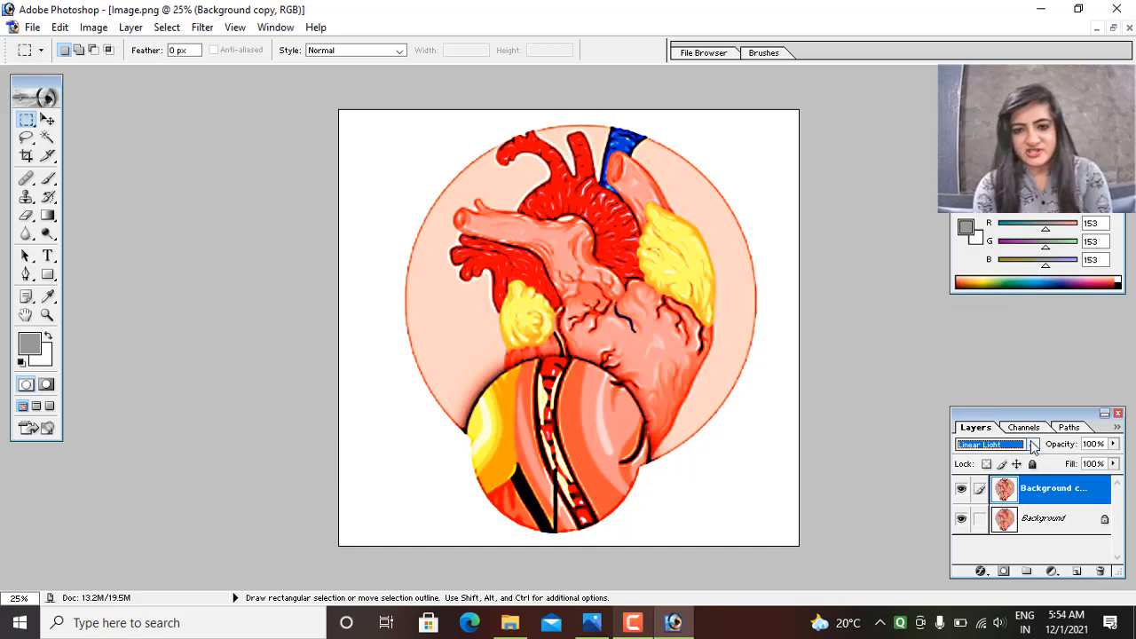
click(1033, 446)
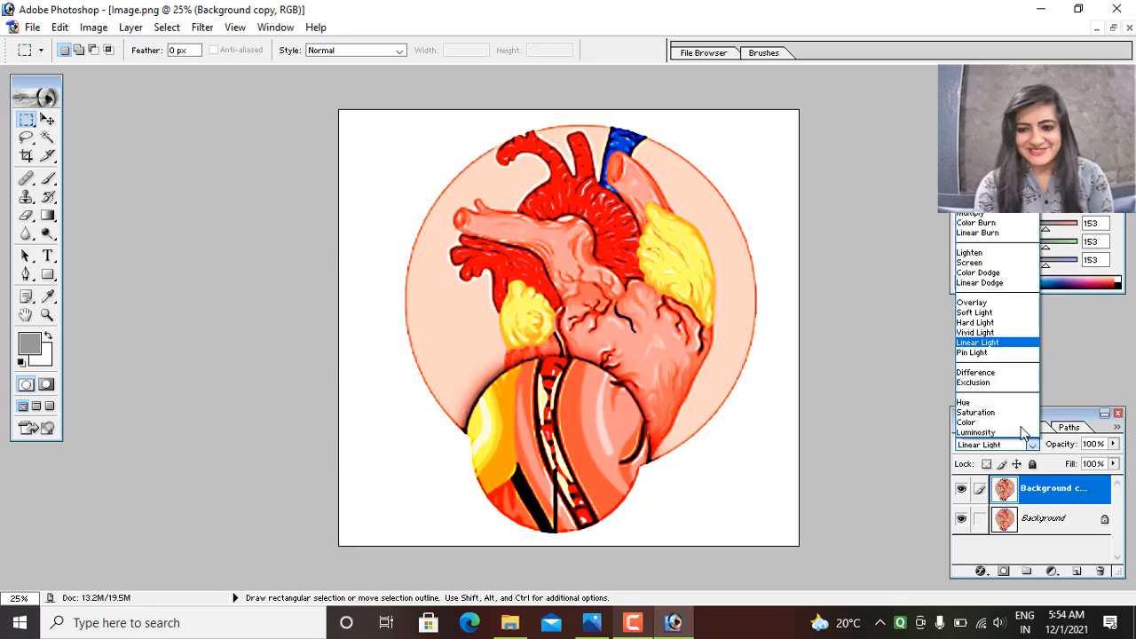
click(977, 323)
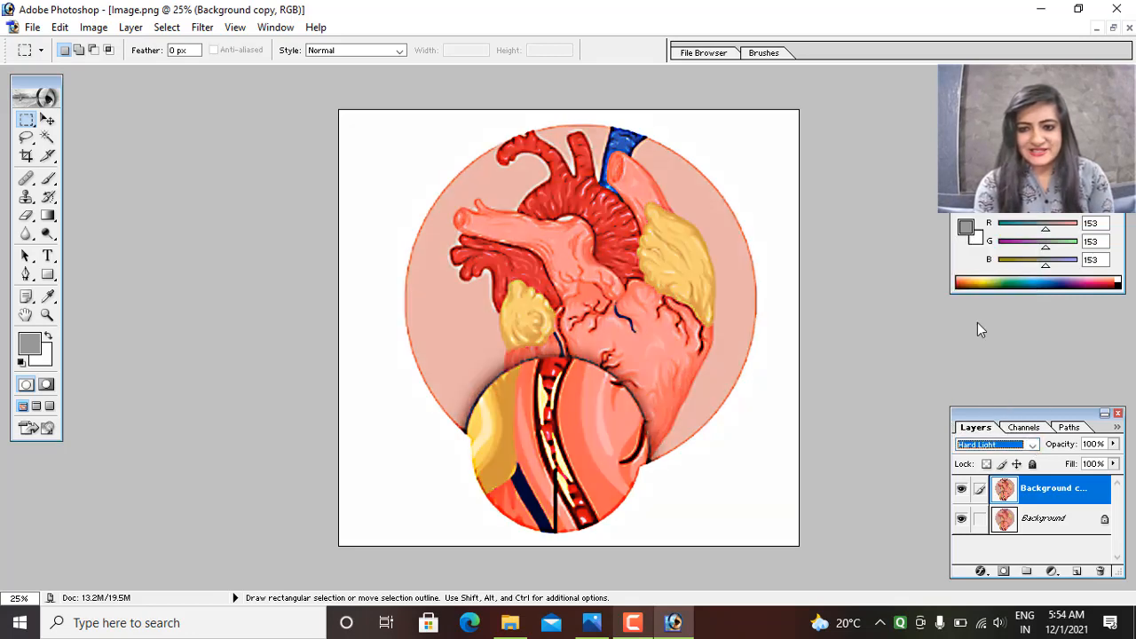
click(1031, 447)
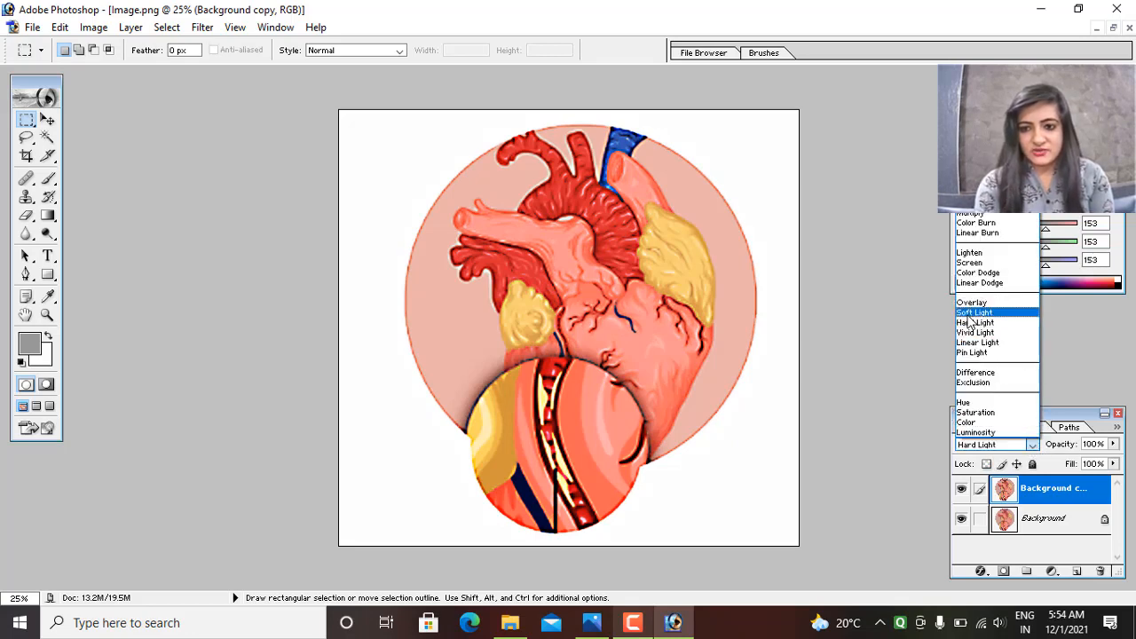
click(972, 312)
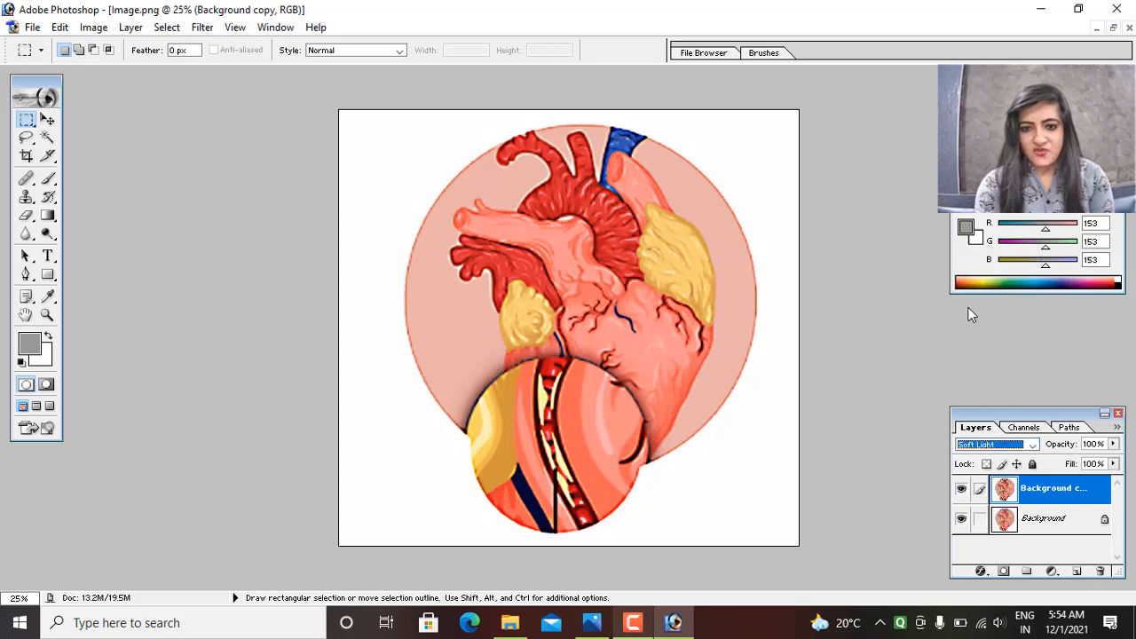
Set the Background copy layer's blend mode to Vivid Light and flatten the image
click(1015, 445)
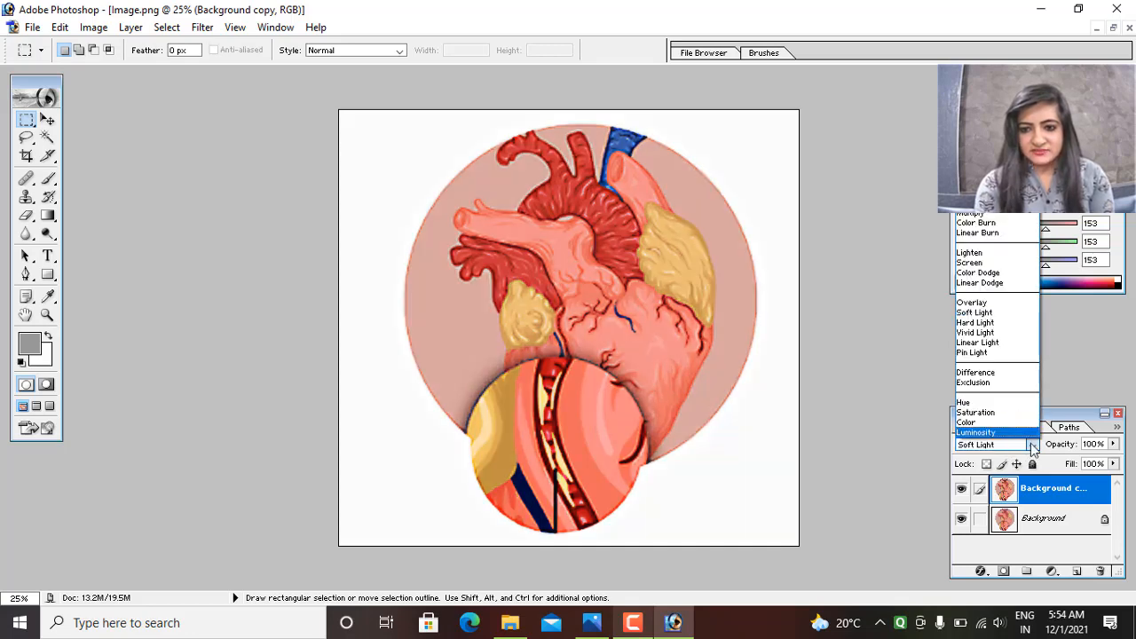
click(987, 333)
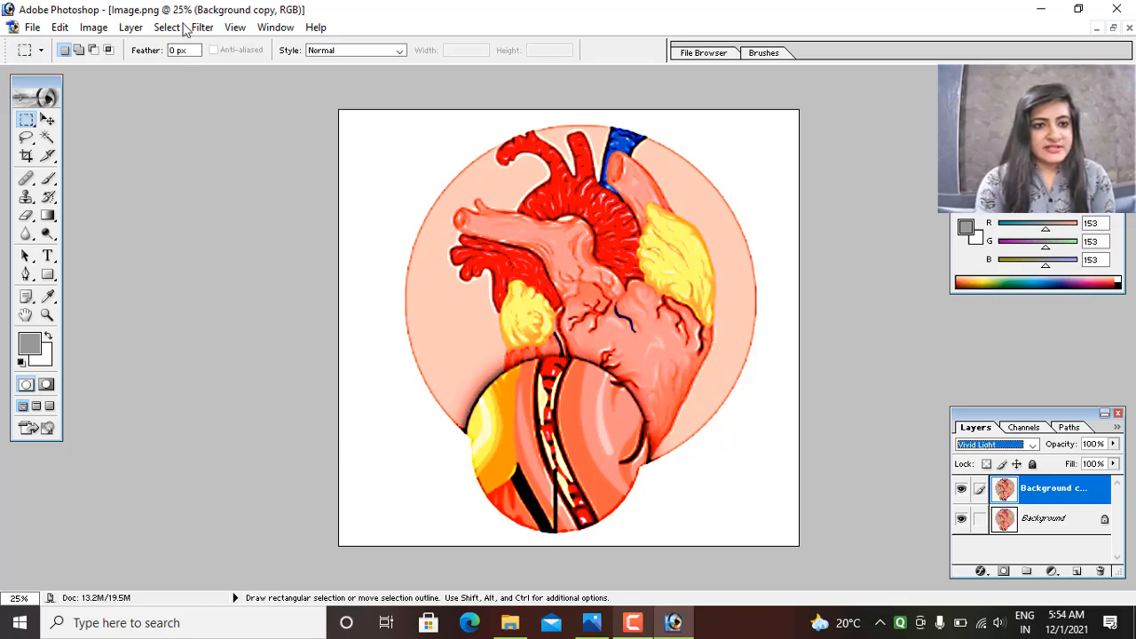
click(138, 32)
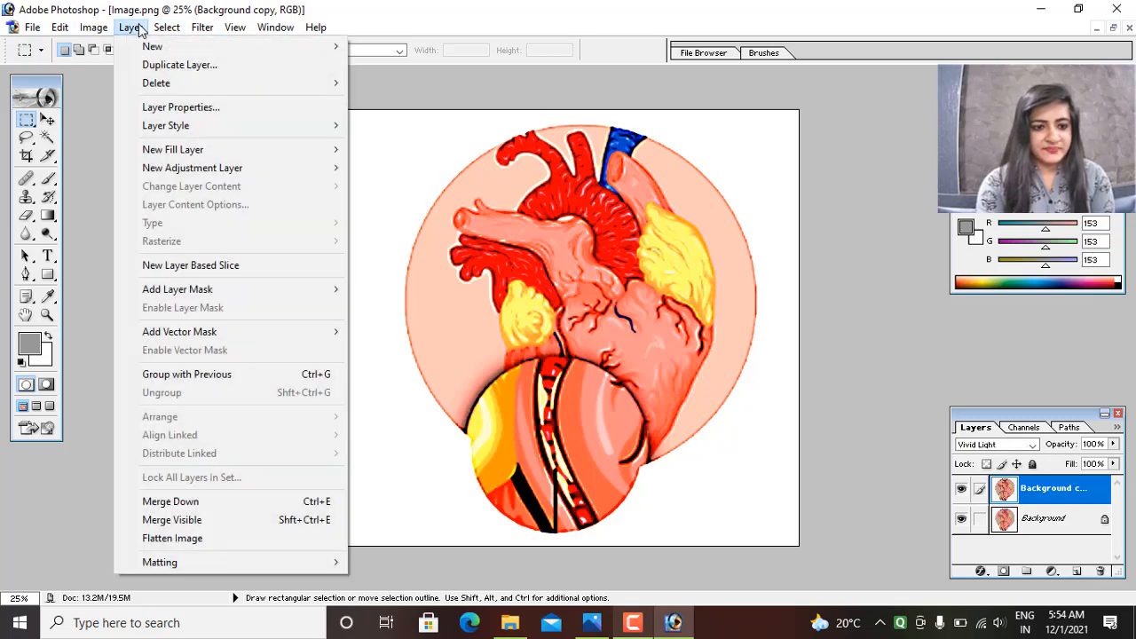
click(206, 540)
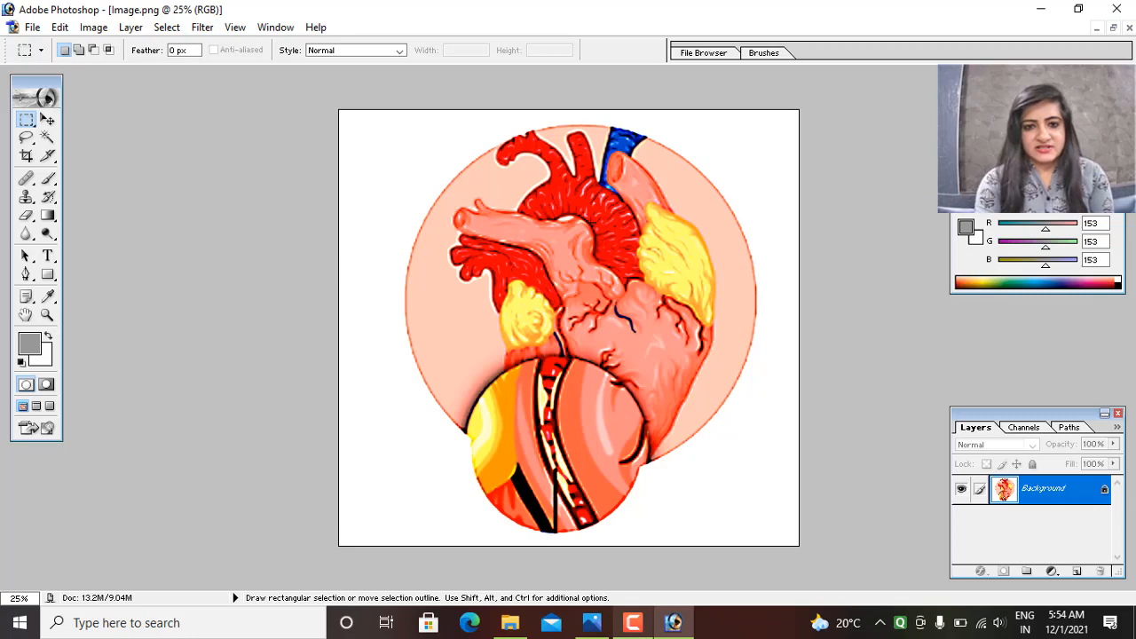
Save the flattened picture to the Desktop as a PNG named Image 1 with interlacing set to None
click(32, 27)
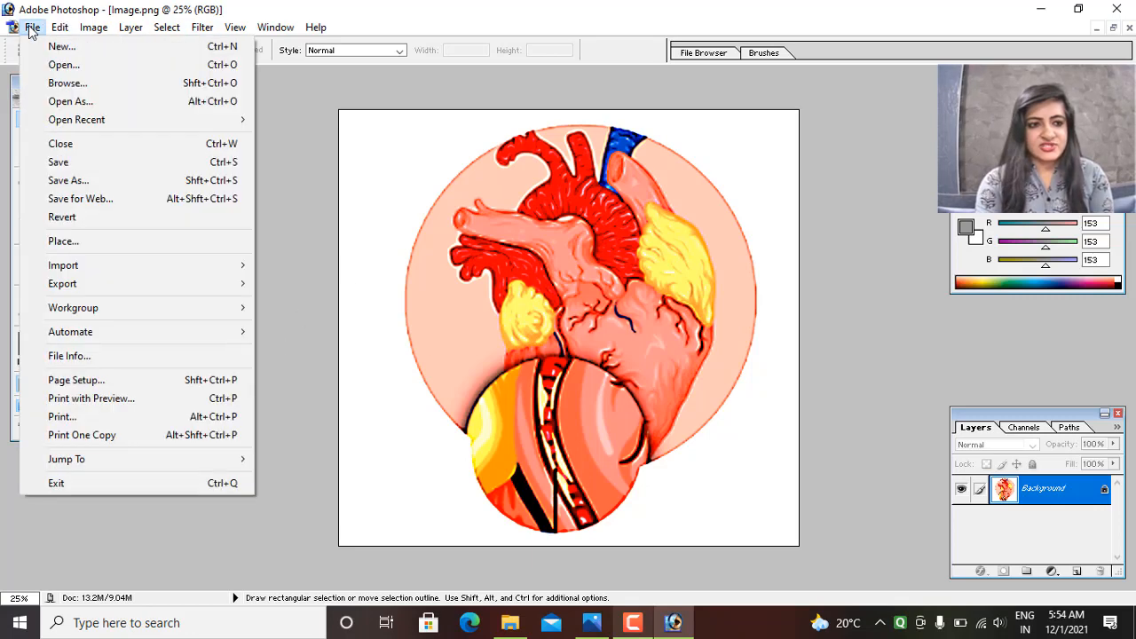
click(110, 180)
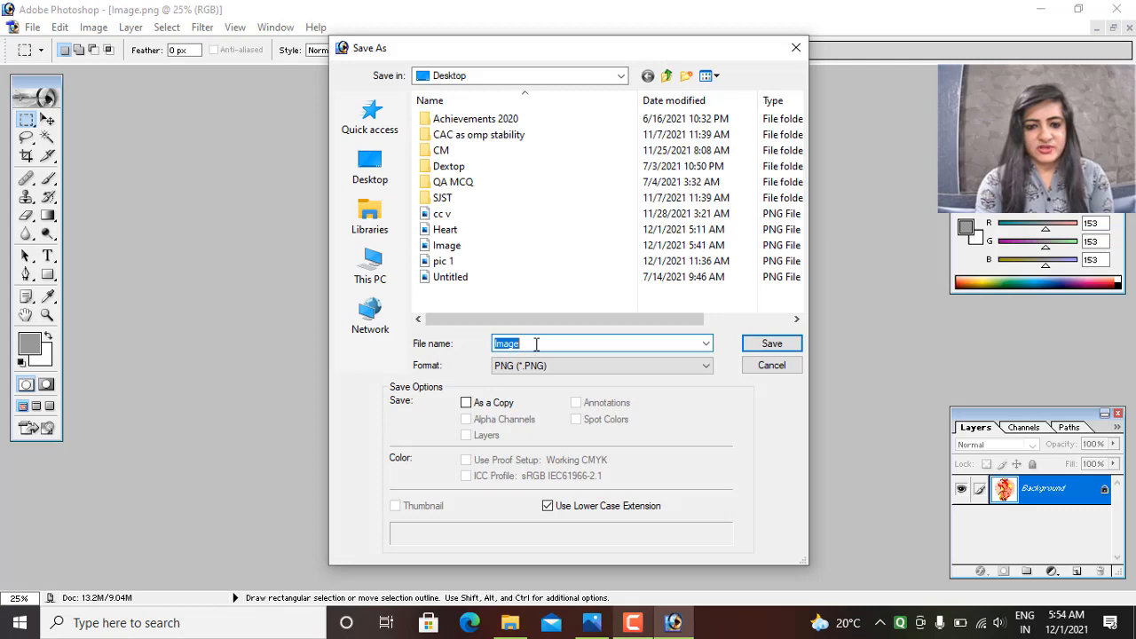
click(535, 345)
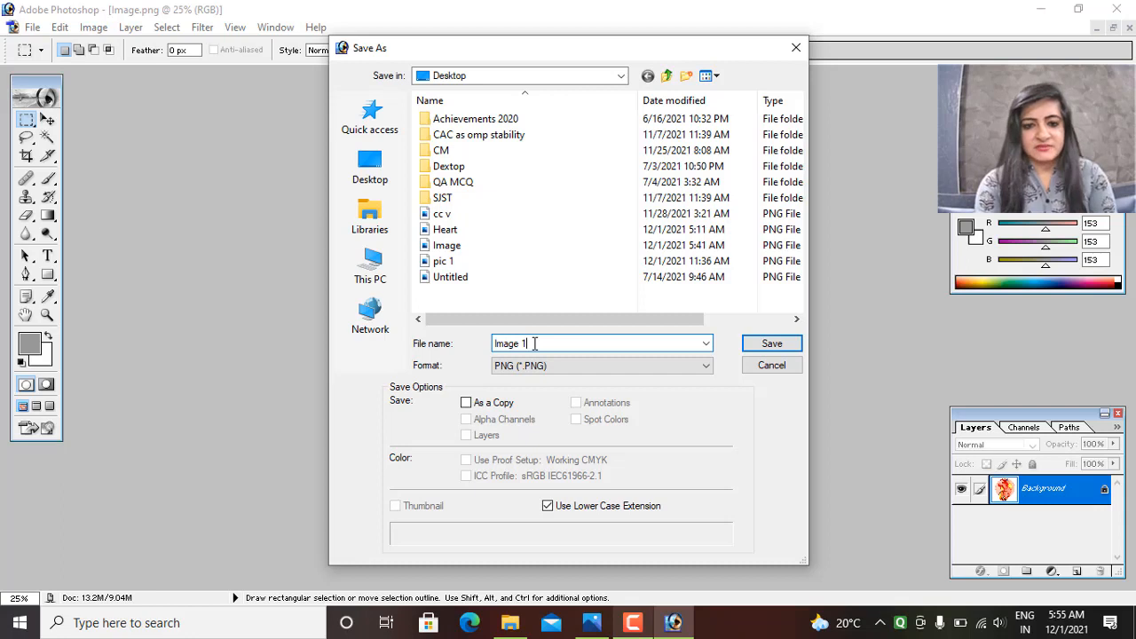
click(377, 167)
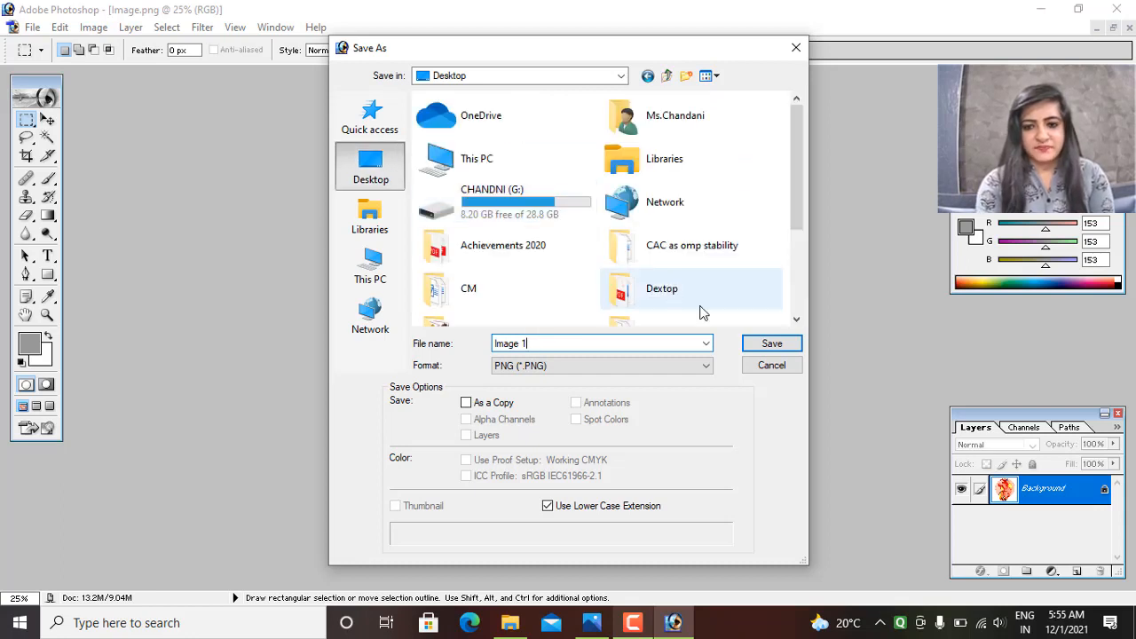
click(763, 344)
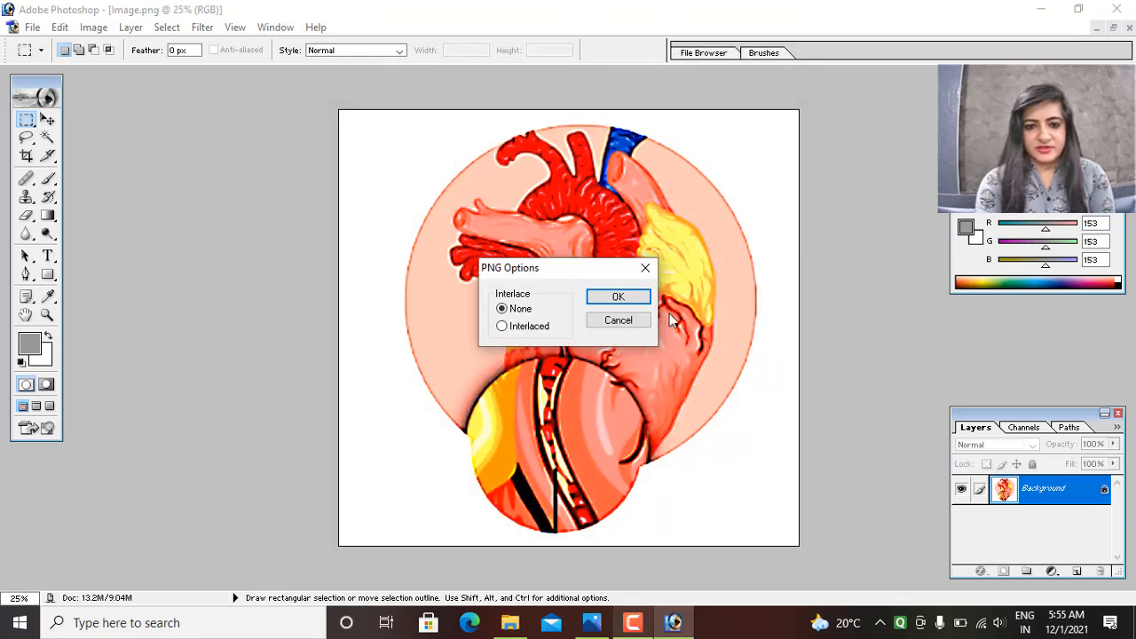
click(618, 298)
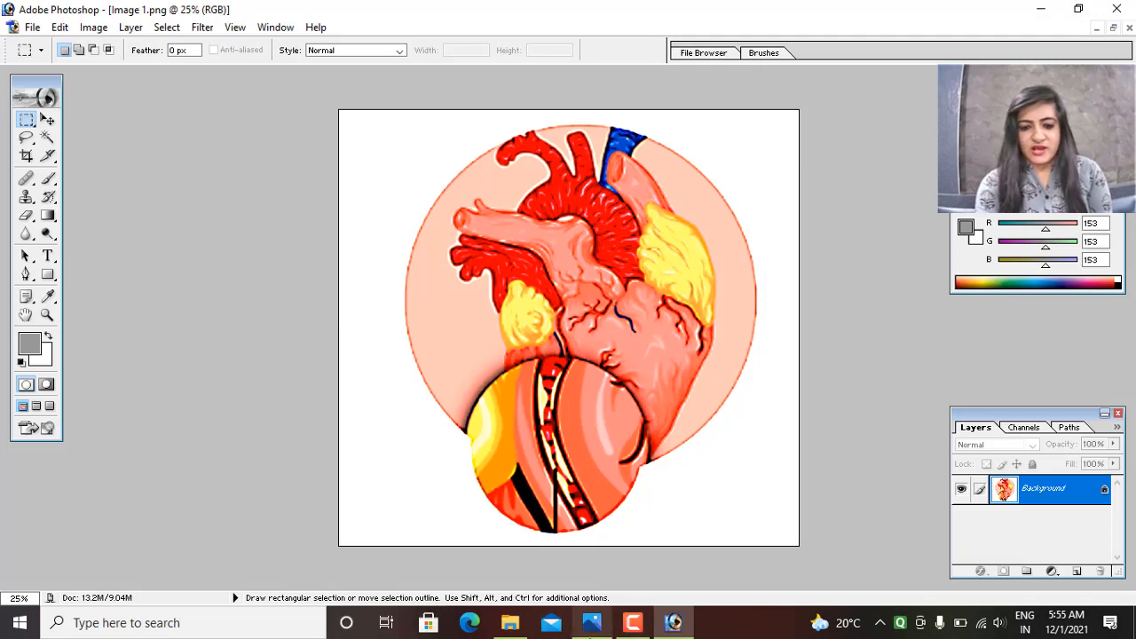
Switch to Photos showing the original Image.png and move its window aside to compare it with the sharpened heart
click(593, 626)
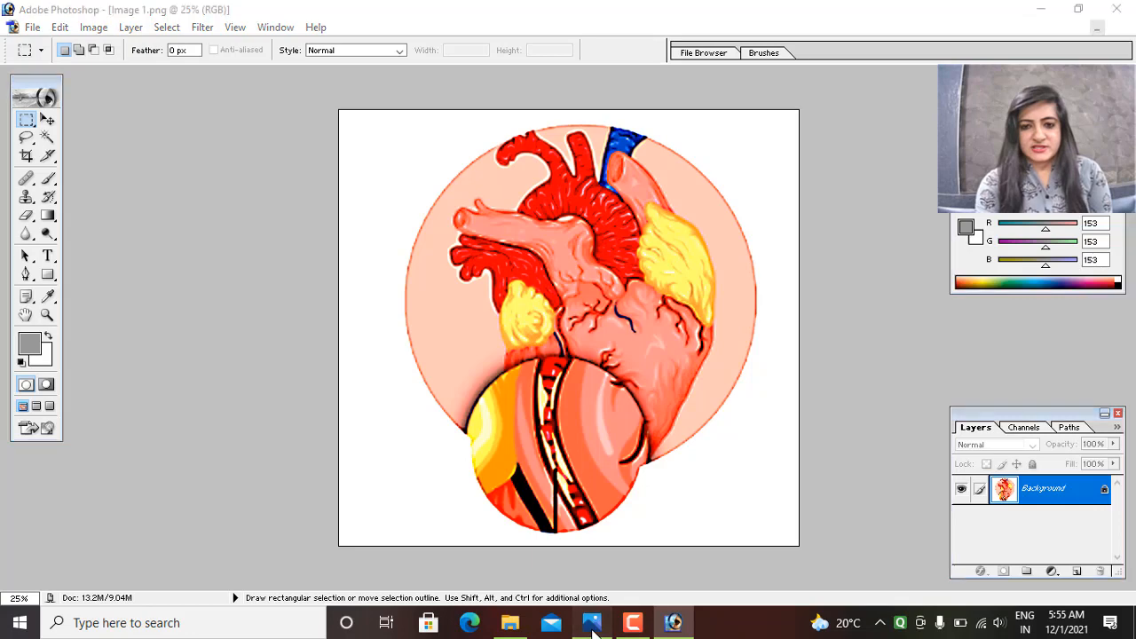
click(1080, 15)
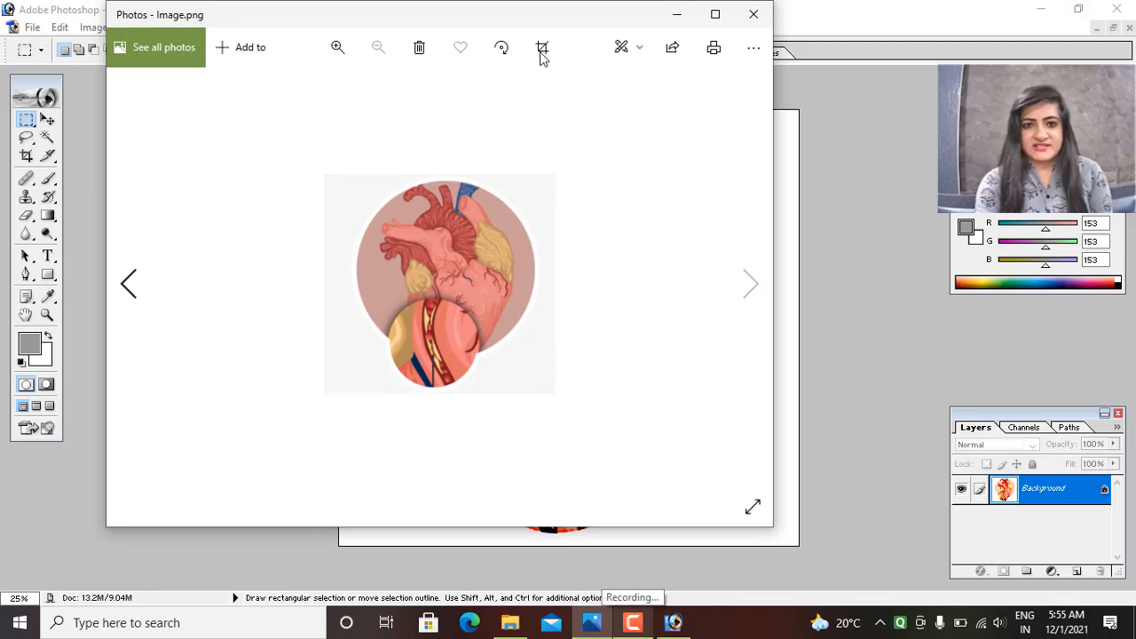
drag(507, 18, 637, 23)
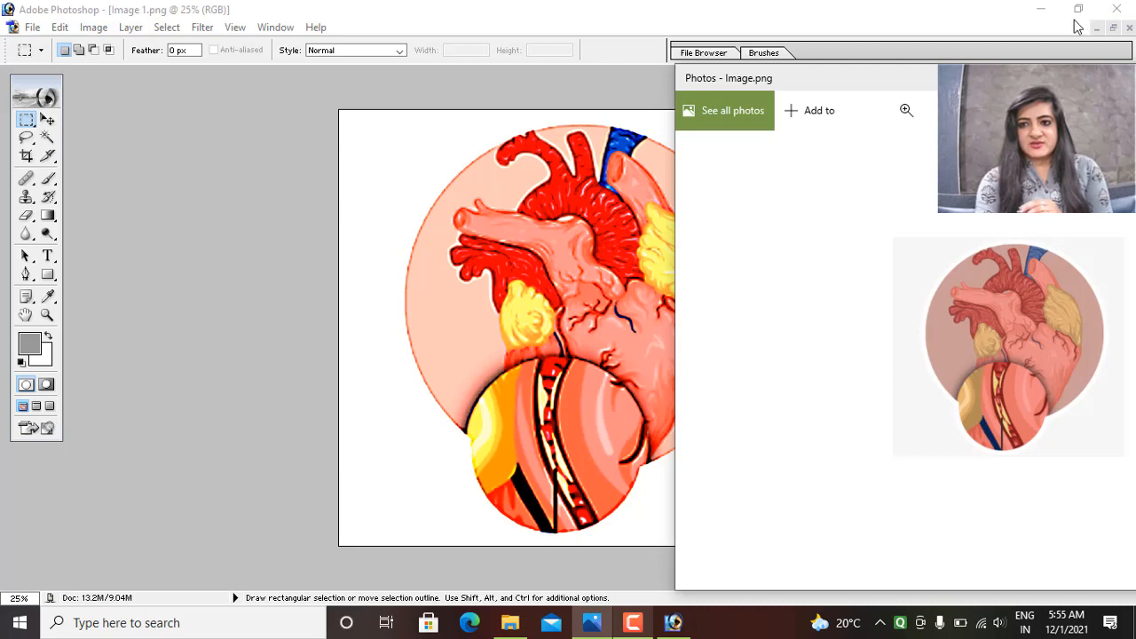
Minimize Photoshop, open the saved Image 1 from the desktop in Photos and examine the heart's outlines and details up close
click(1040, 9)
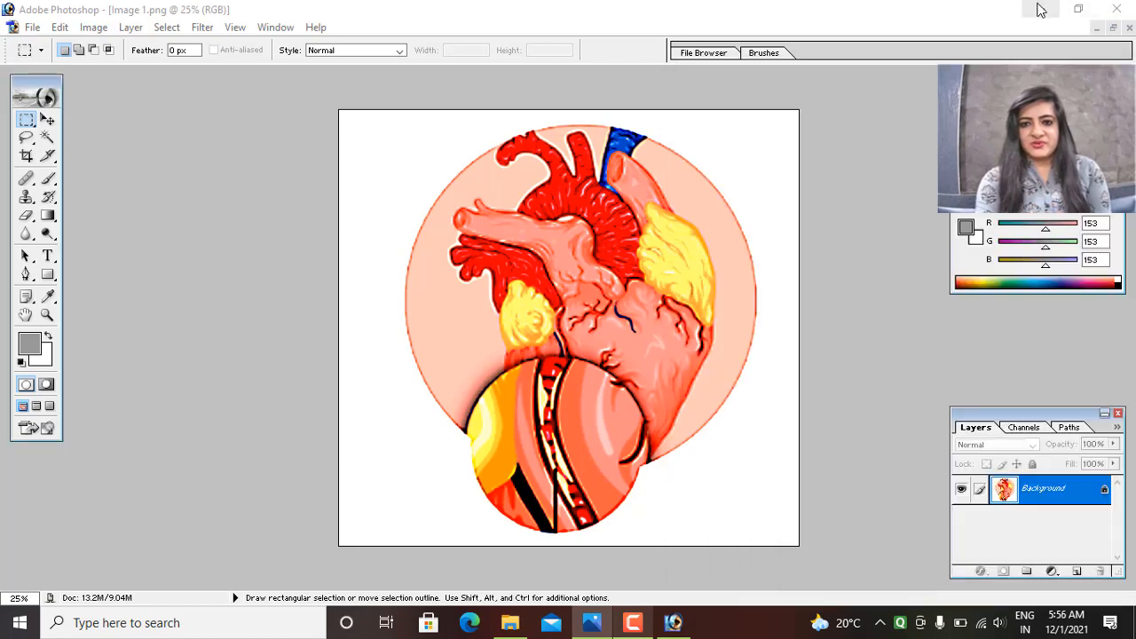
click(1040, 9)
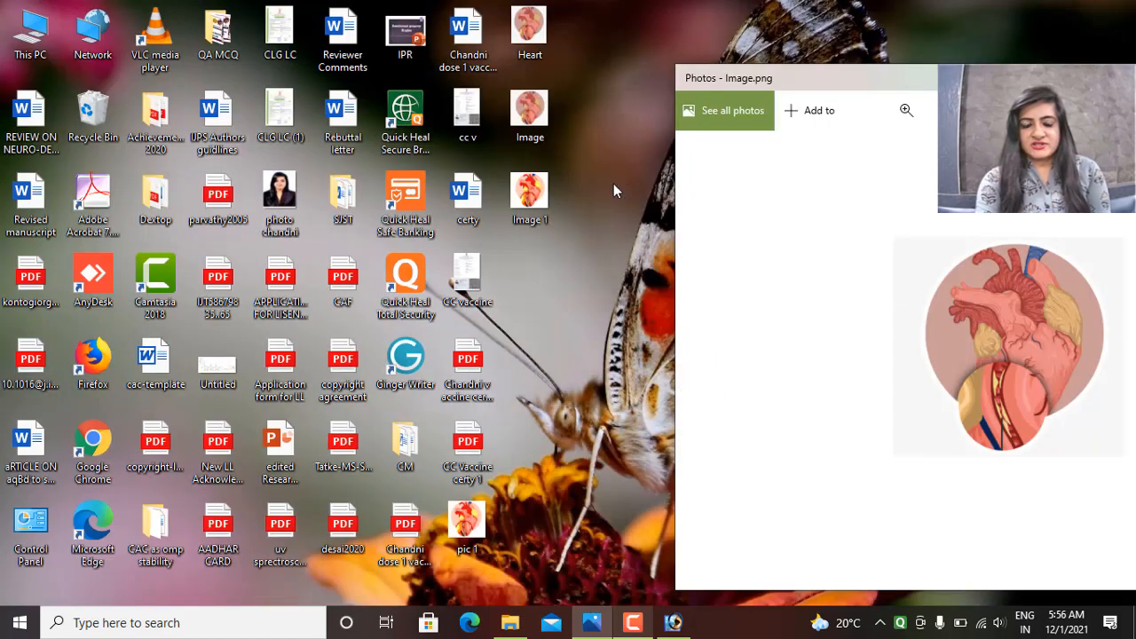
click(530, 188)
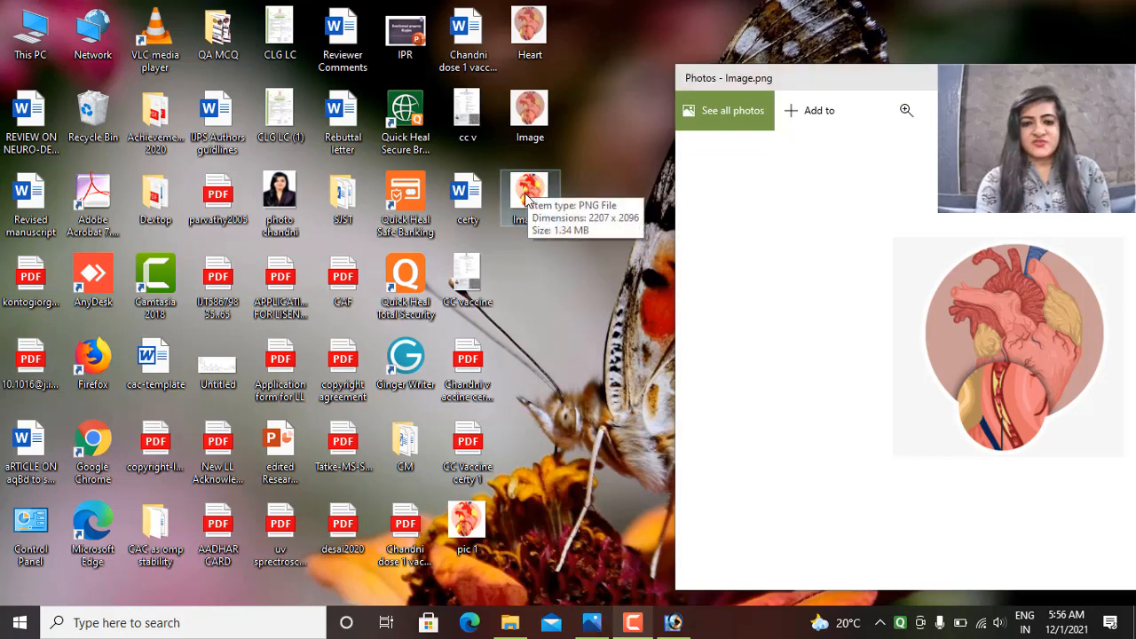
double_click(526, 200)
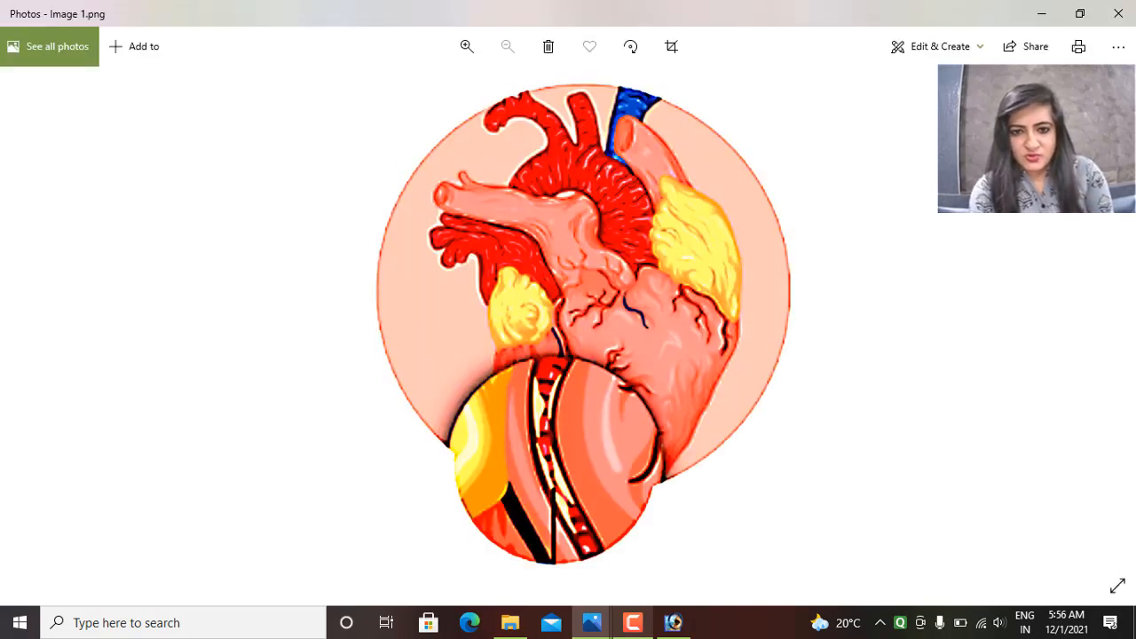
scroll(679, 340, up, 2)
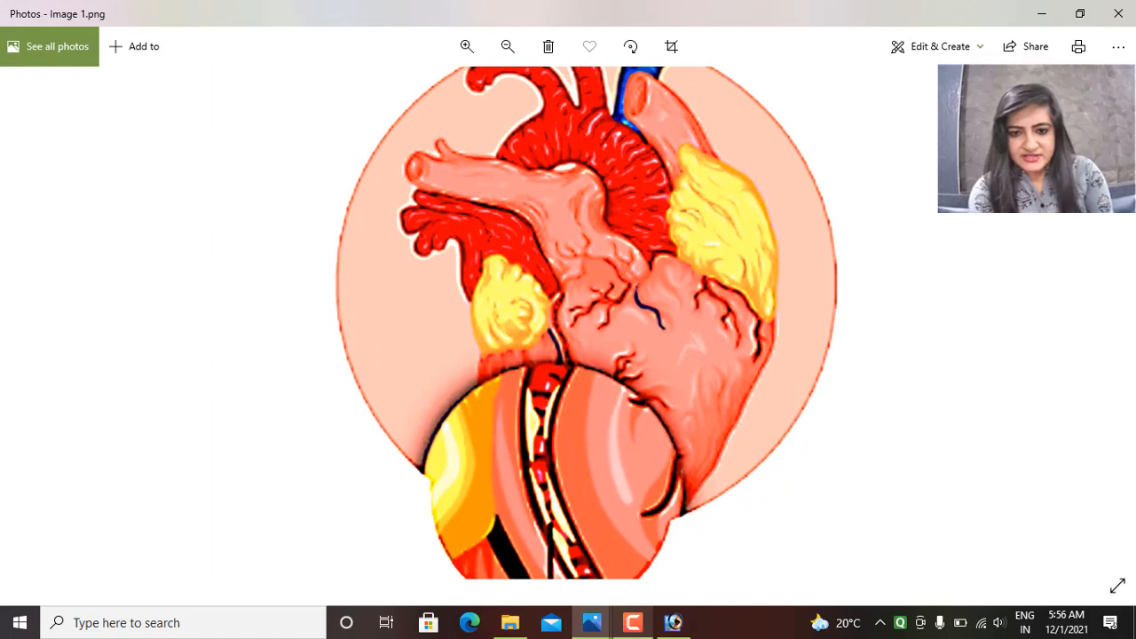
scroll(683, 346, up, 1)
scroll(680, 342, up, 2)
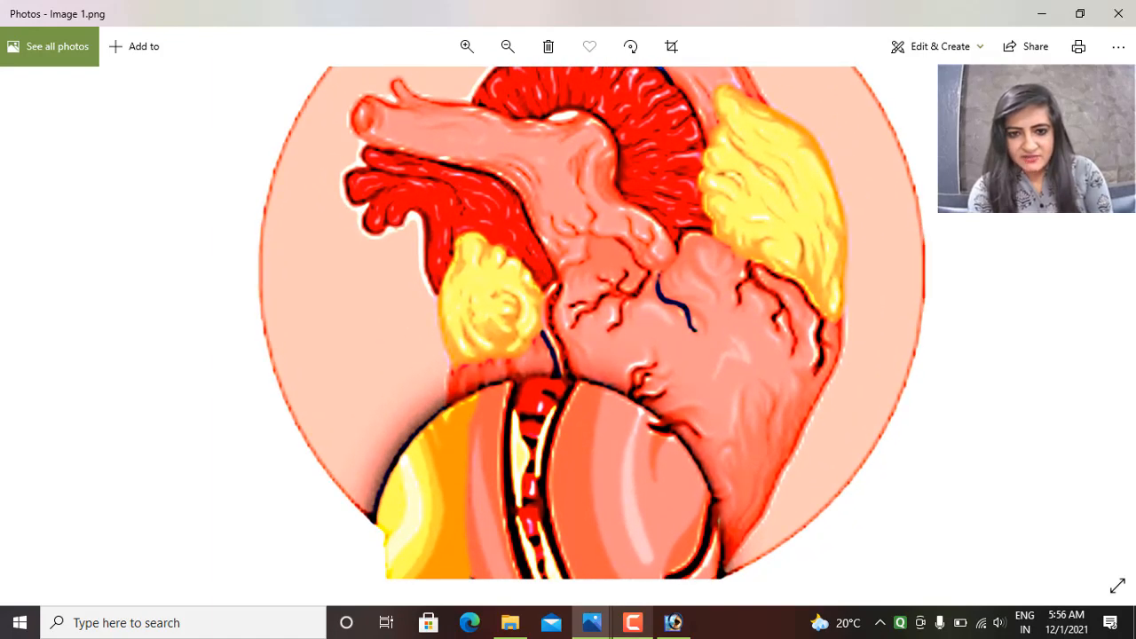
scroll(586, 329, up, 1)
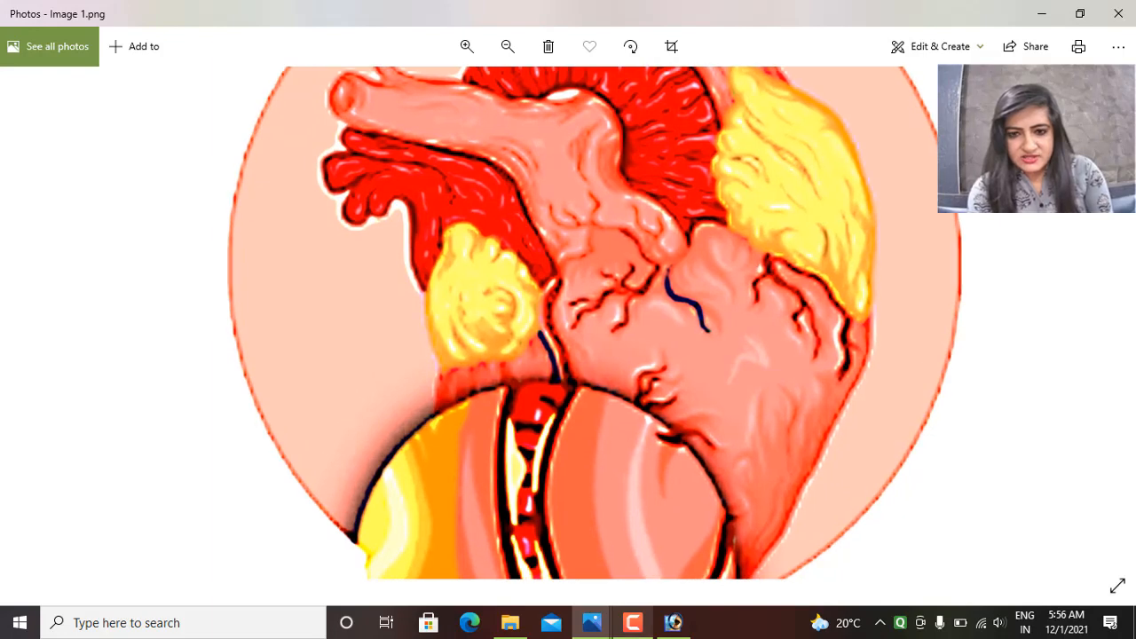
scroll(590, 324, down, 2)
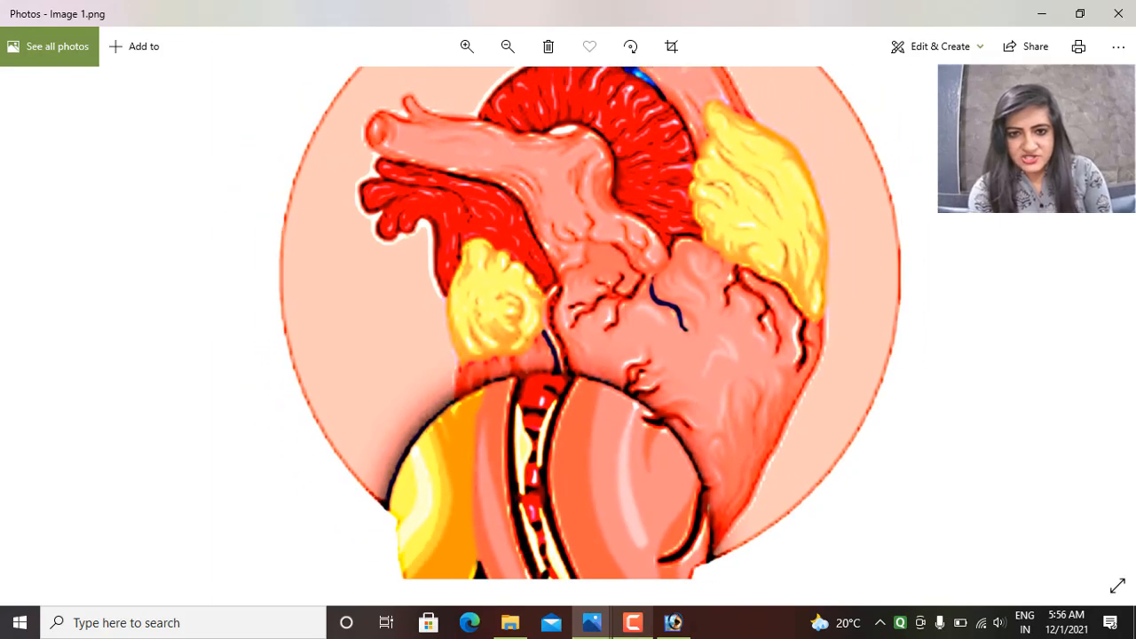
scroll(573, 328, down, 3)
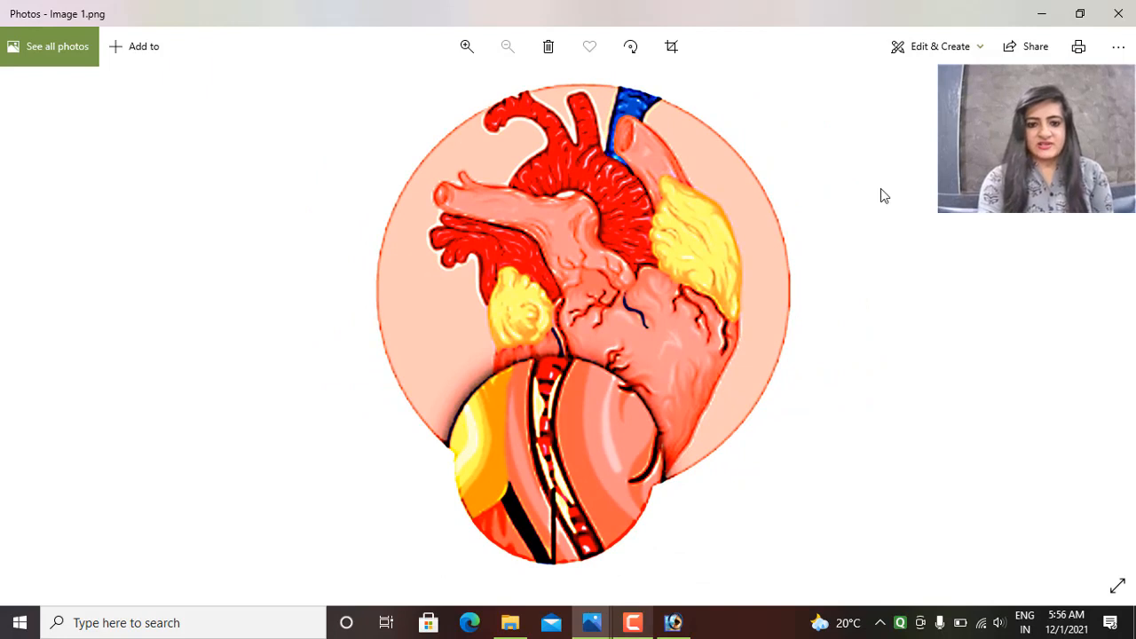